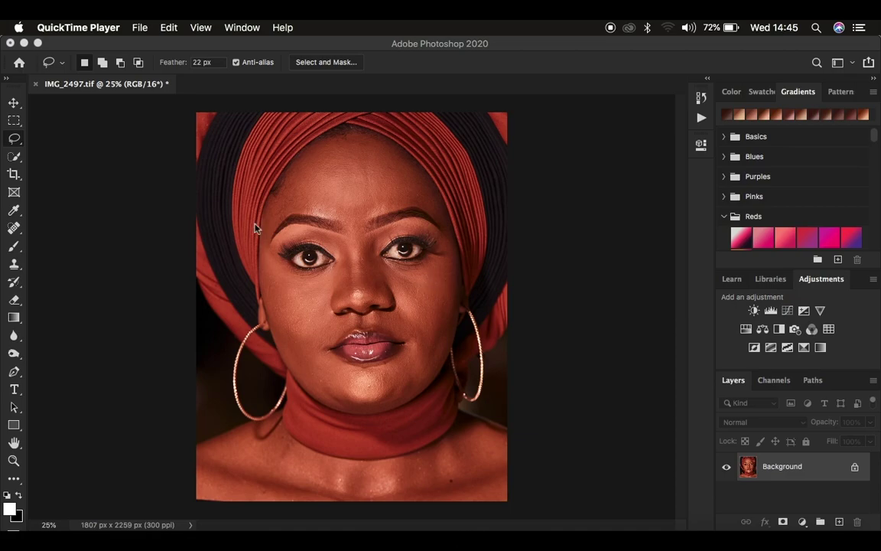
- Select the Lasso tool with the portrait IMG_2497.tif open in Photoshop
left_click(14, 139)
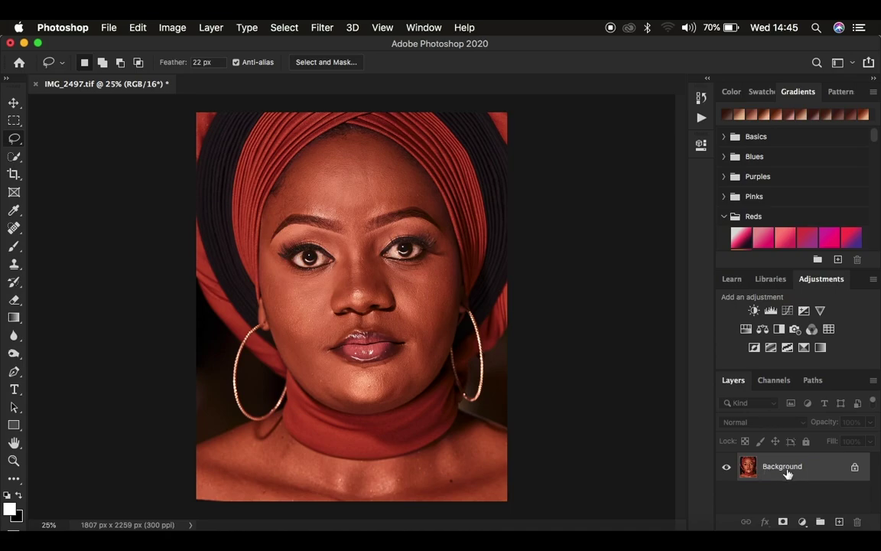
- Duplicate the Background layer twice and rename Layer 1 to 'low'
key("super+j")
key("super+j")
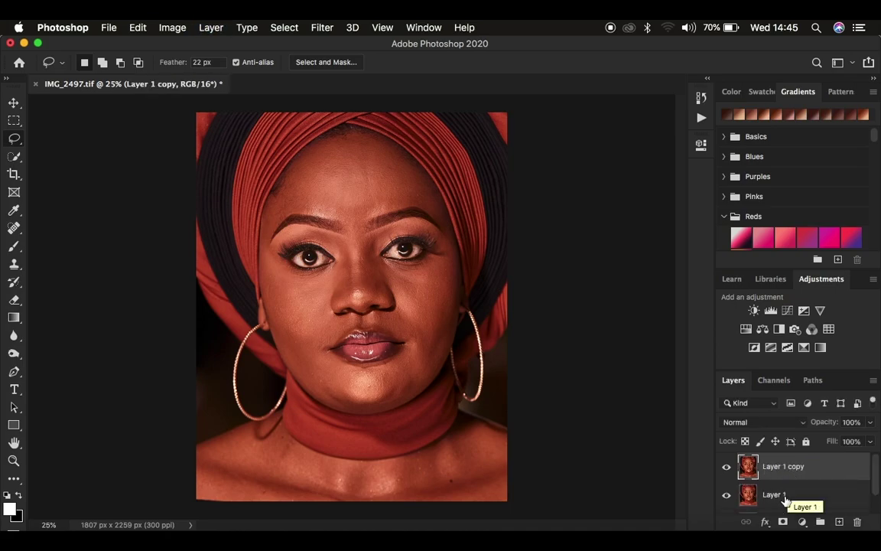
double_click(775, 496)
type("lo")
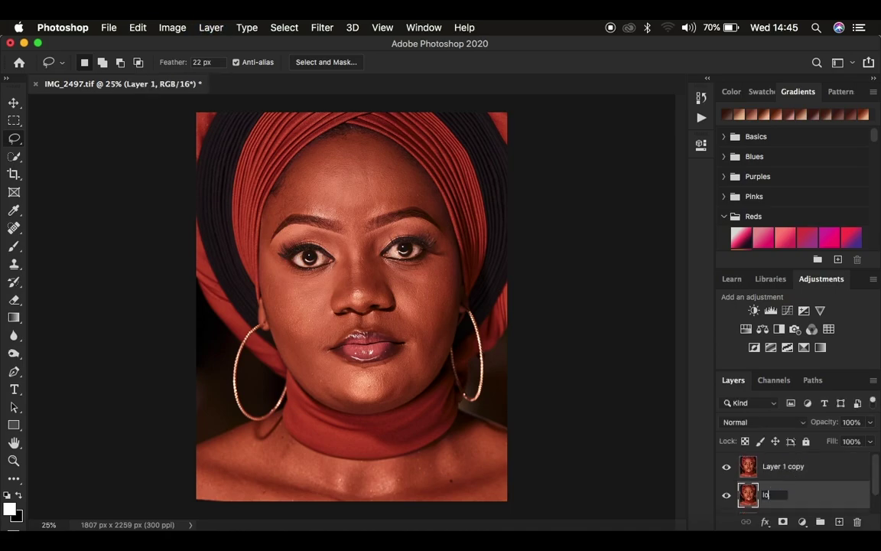
type("w")
key("Return")
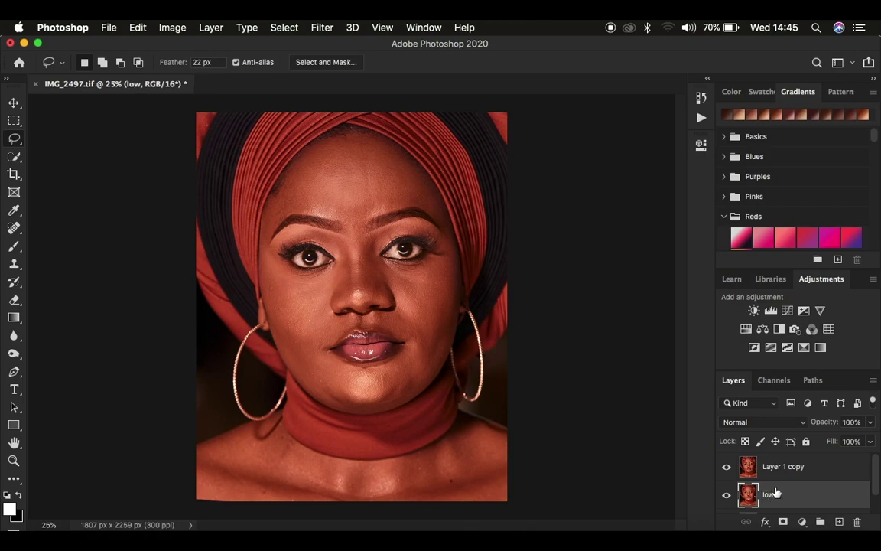
- Rename the top copy, Layer 1 copy, to 'high'
double_click(779, 468)
type("high")
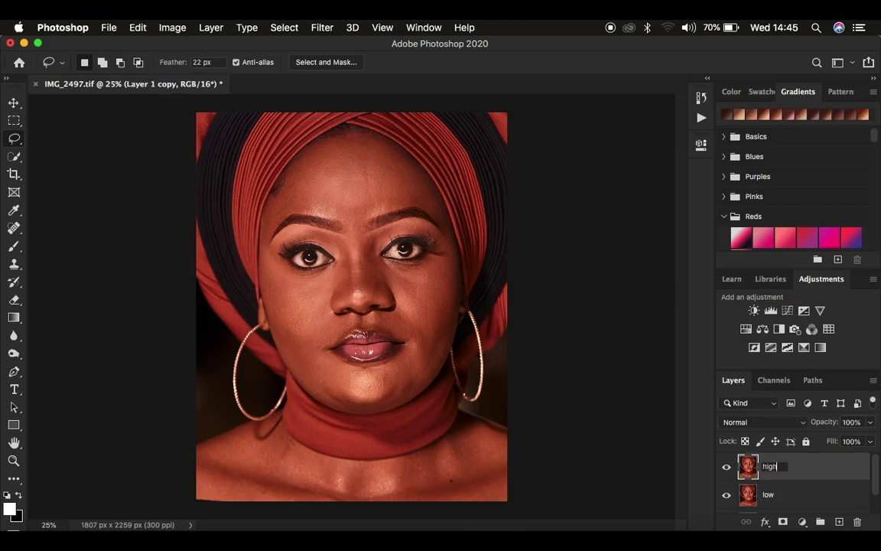
key("Return")
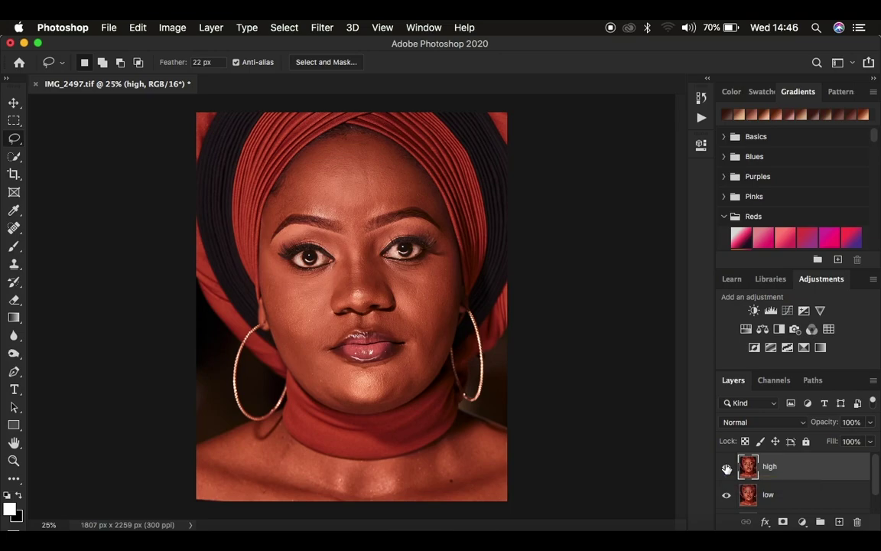
- Hide the high layer, select low, and open Gaussian Blur on it
left_click(726, 468)
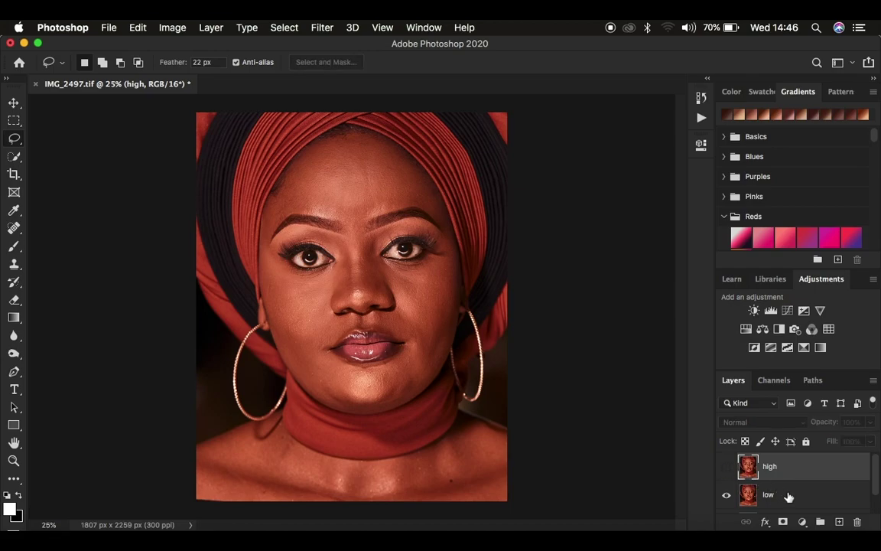
left_click(789, 495)
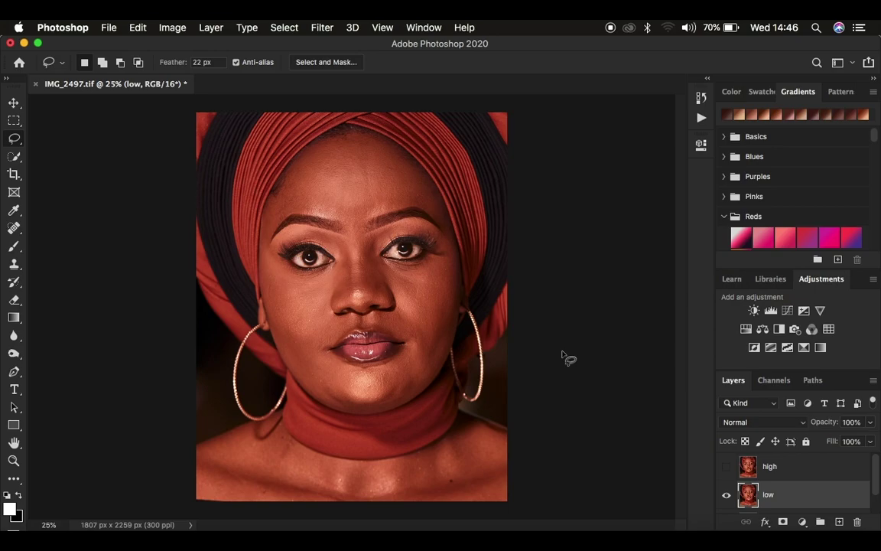
left_click(322, 27)
mouse_move(393, 193)
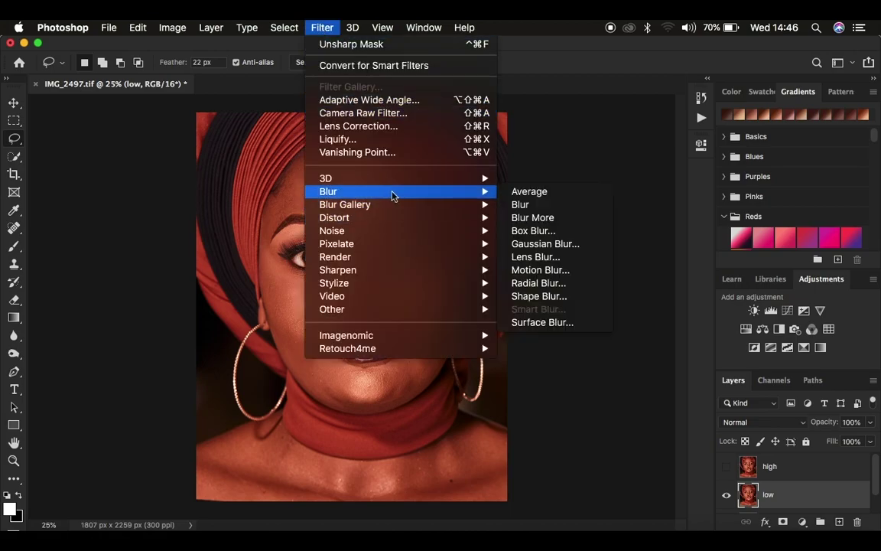
left_click(552, 243)
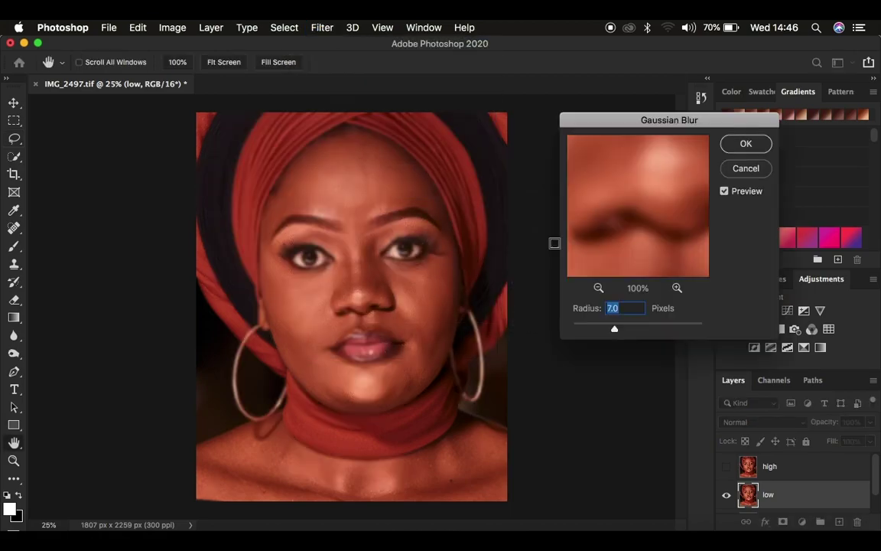
left_click_drag(661, 126, 633, 101)
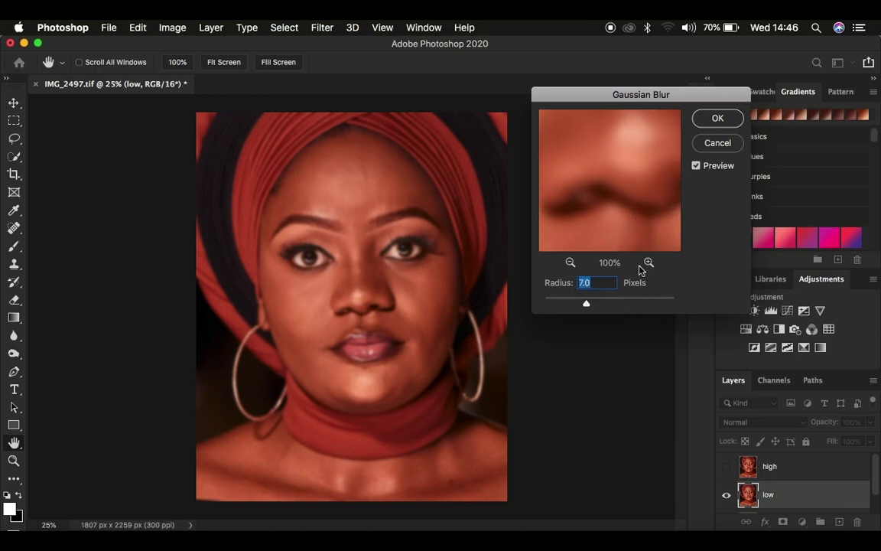
- Set the Gaussian Blur radius to 6.0 pixels, checking the preview around the nose and eyes
left_click_drag(587, 303, 511, 304)
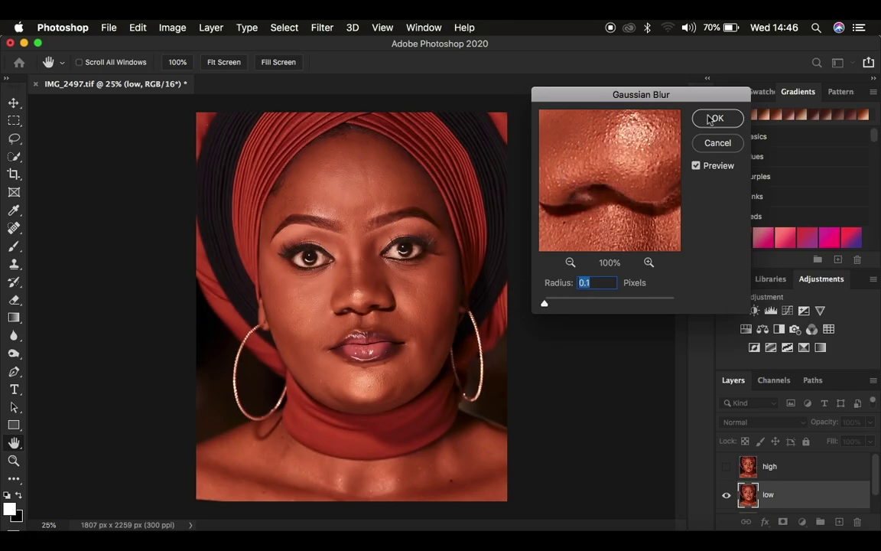
left_click(570, 264)
left_click_drag(624, 151, 625, 253)
left_click_drag(623, 177, 626, 238)
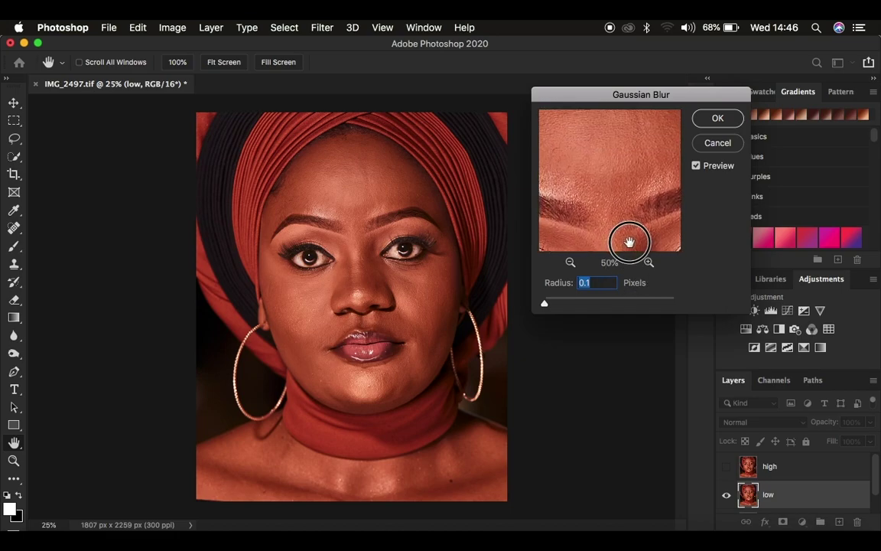
left_click_drag(579, 207, 602, 161)
left_click_drag(620, 226, 606, 127)
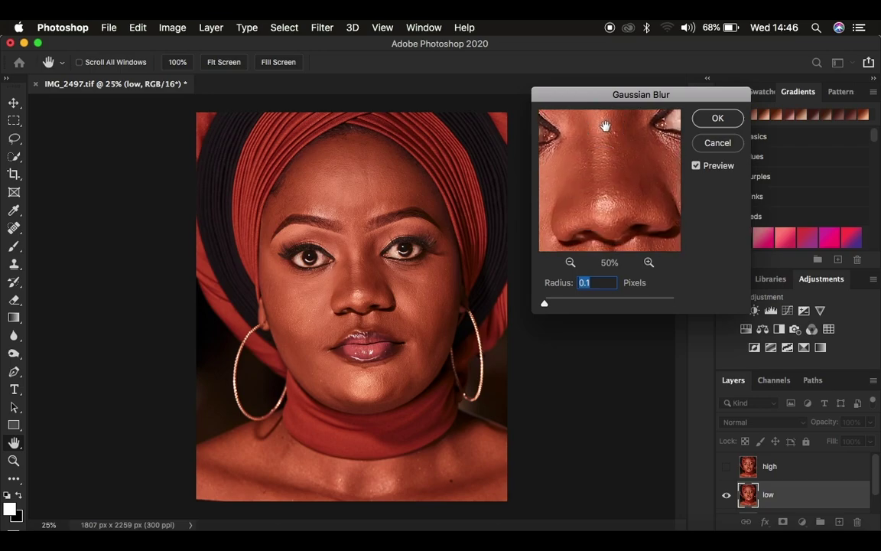
left_click(649, 263)
left_click_drag(637, 202, 615, 168)
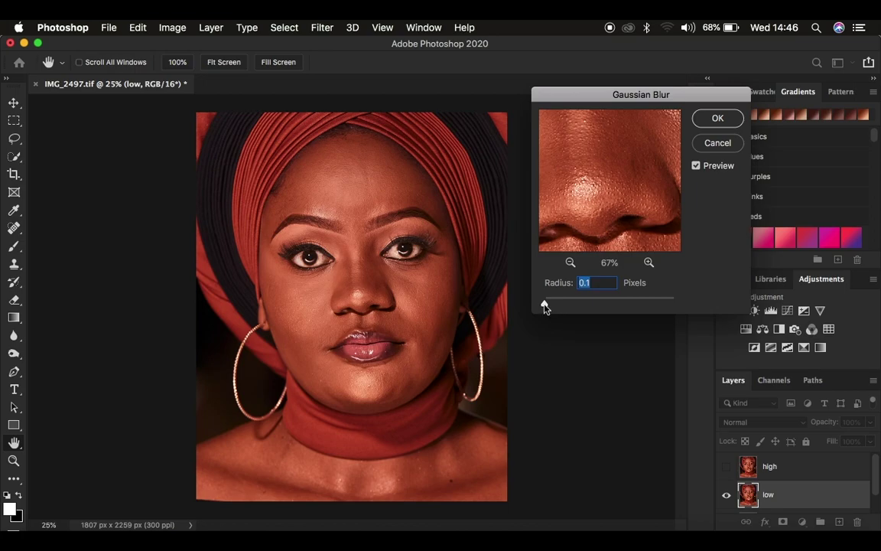
left_click_drag(544, 307, 583, 306)
left_click_drag(629, 184, 569, 151)
left_click_drag(575, 190, 589, 127)
- Check the blurred face at 33% preview and apply the 6.0-pixel Gaussian Blur
left_click(570, 263)
left_click(570, 262)
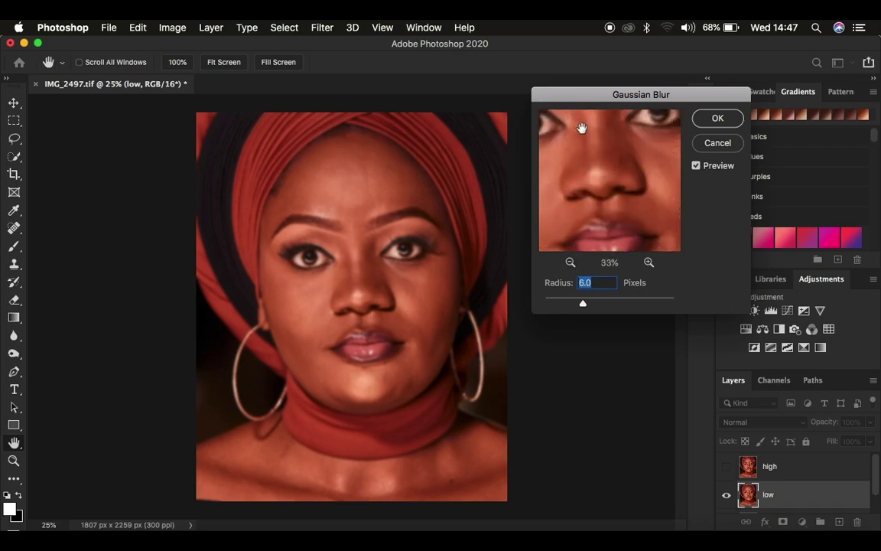
left_click_drag(621, 196, 580, 130)
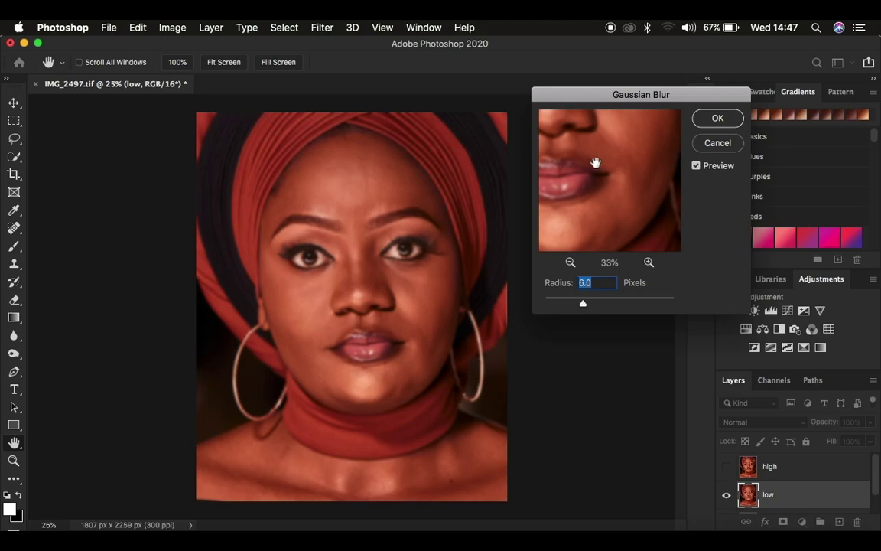
left_click_drag(596, 163, 611, 216)
left_click_drag(584, 182, 612, 229)
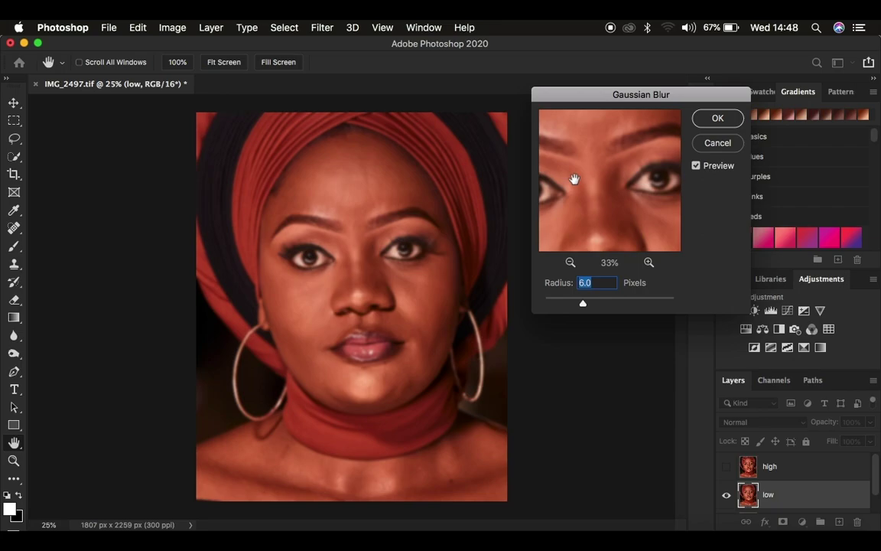
left_click(718, 118)
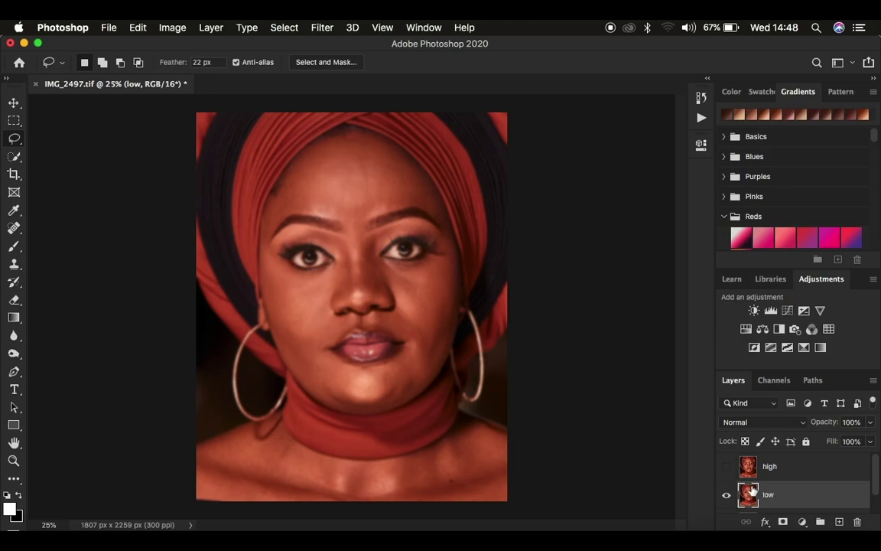
- Show and select the high layer, then open Apply Image with low as the source layer
left_click(788, 466)
left_click(726, 466)
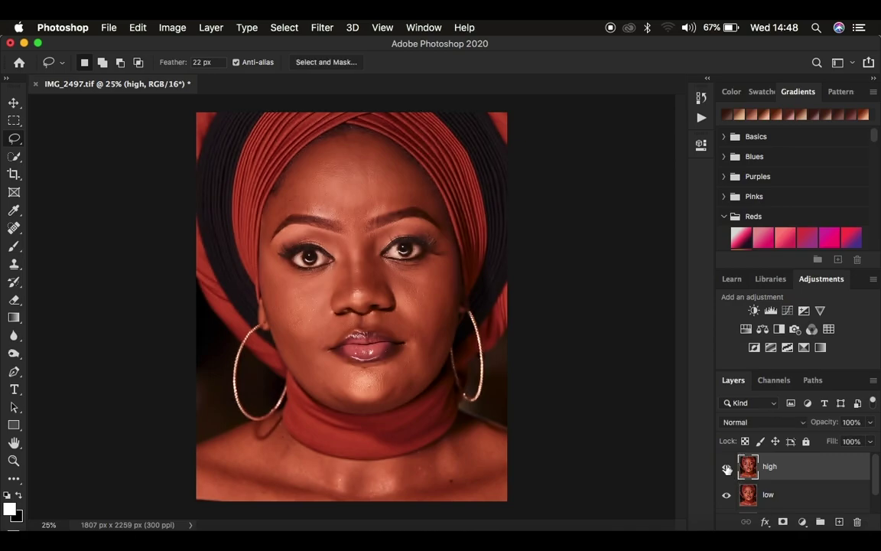
left_click(108, 28)
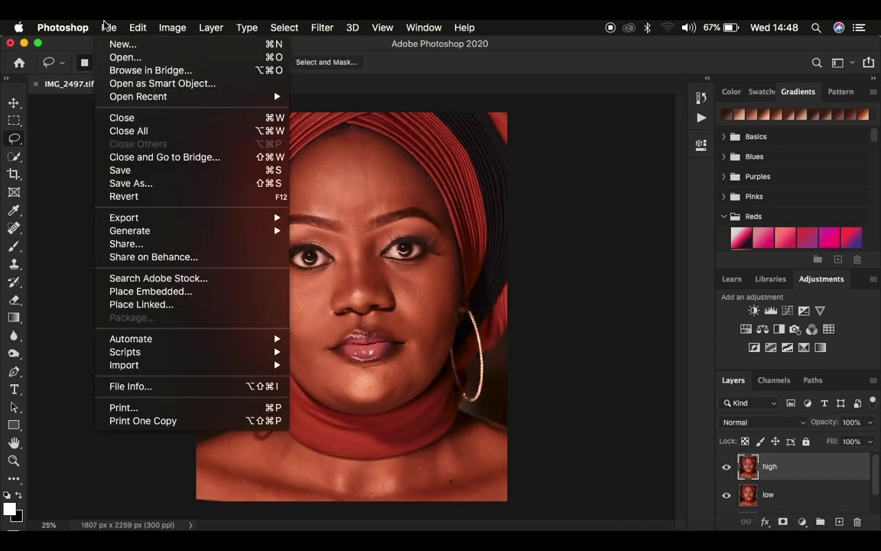
mouse_move(171, 28)
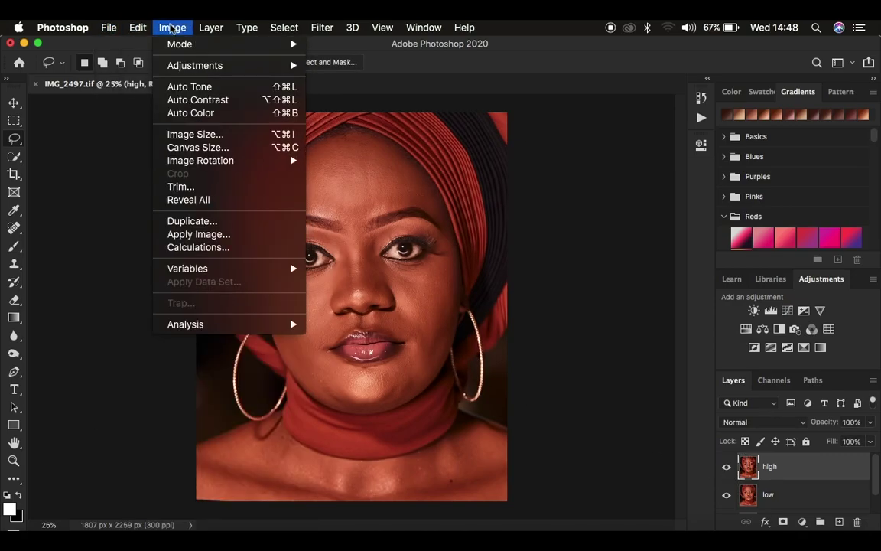
left_click(197, 235)
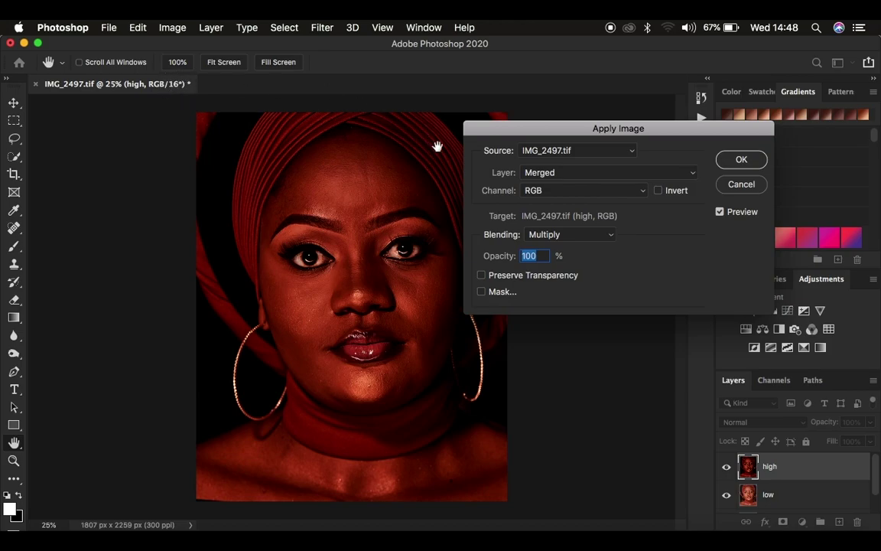
left_click(556, 175)
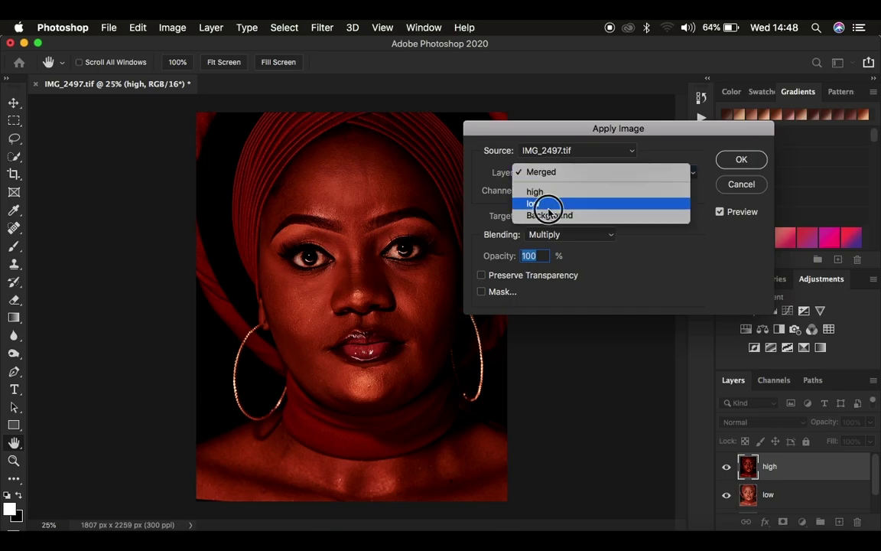
left_click(551, 203)
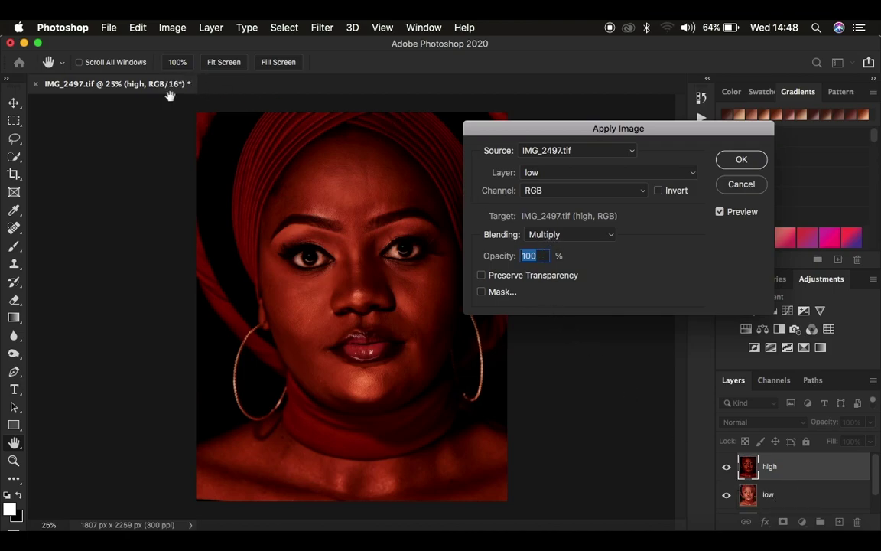
- Apply the inverted low layer's RGB channel to high with Add blending, scale 2, offset 0
left_click(544, 235)
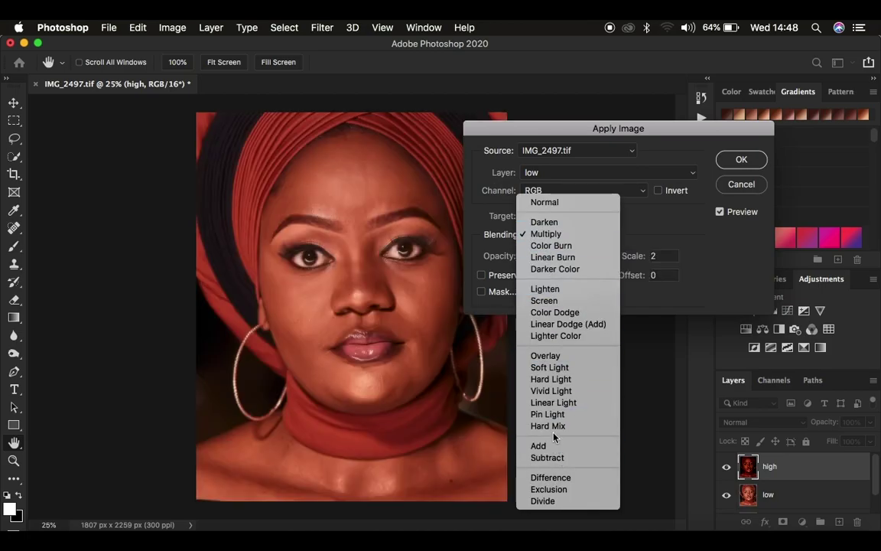
left_click(555, 458)
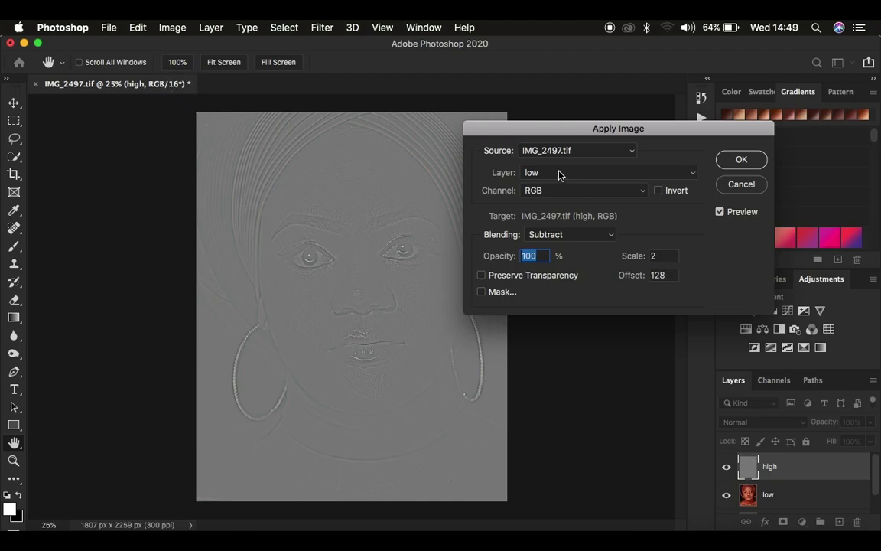
left_click(528, 172)
left_click(546, 173)
left_click(558, 191)
left_click(561, 190)
left_click(550, 235)
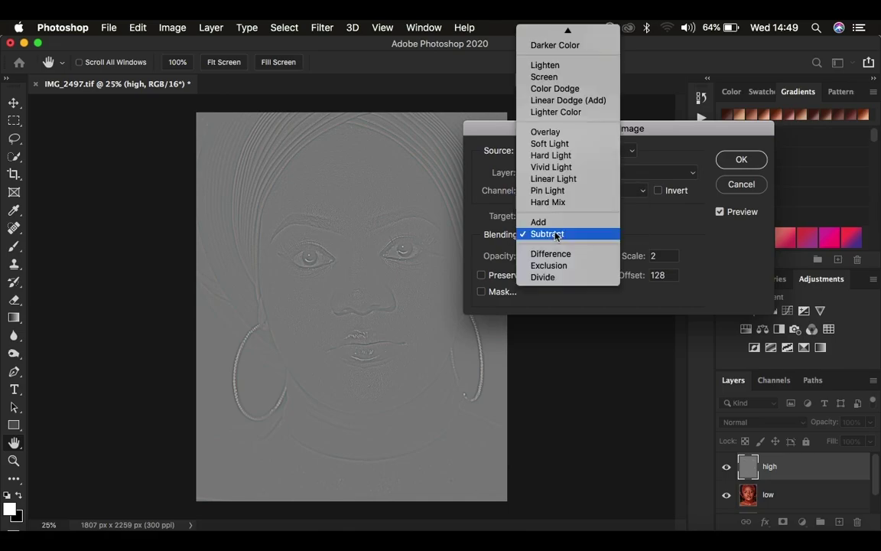
left_click(548, 222)
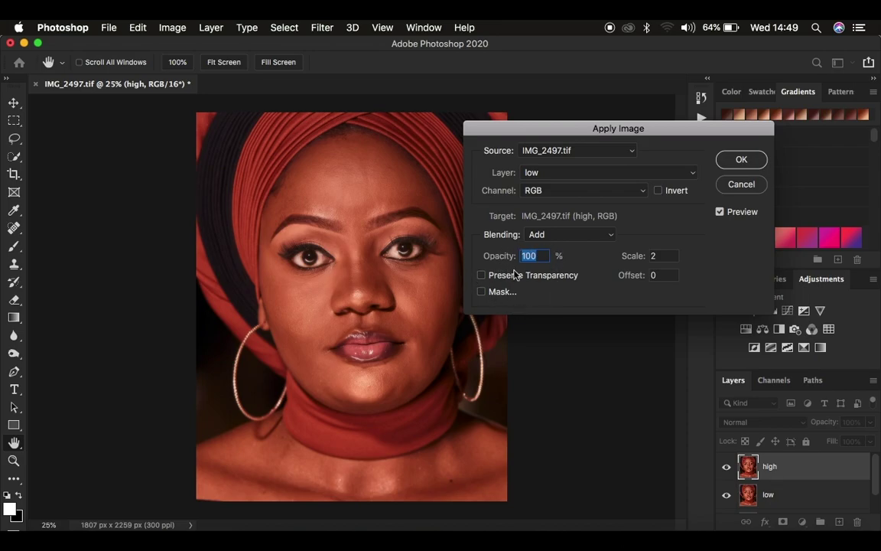
left_click(657, 255)
type("2")
left_click(658, 191)
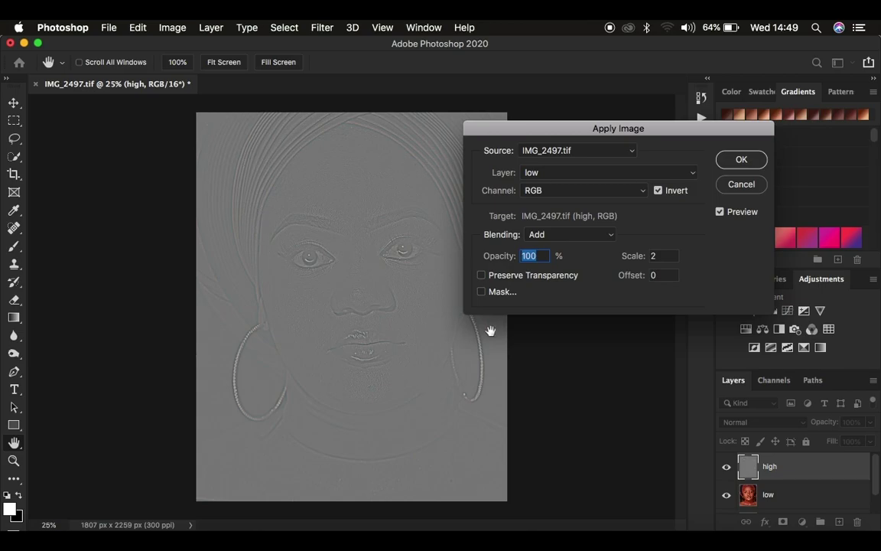
left_click(732, 161)
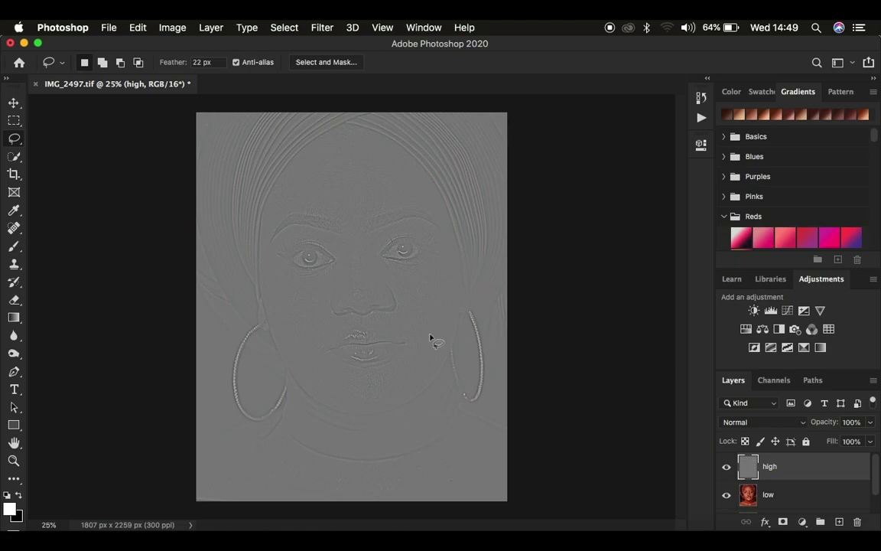
- Set the high layer to Linear Light and group high and low as 'freq sep'
left_click(748, 425)
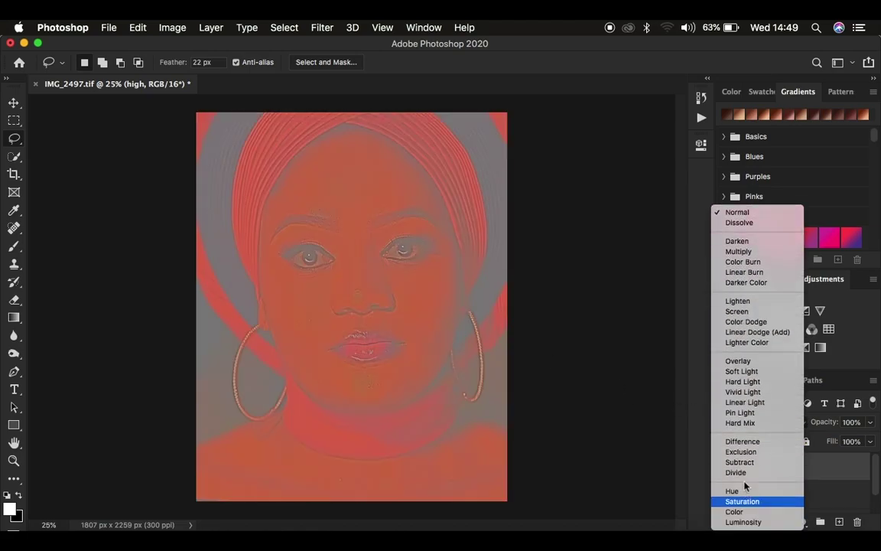
left_click(739, 410)
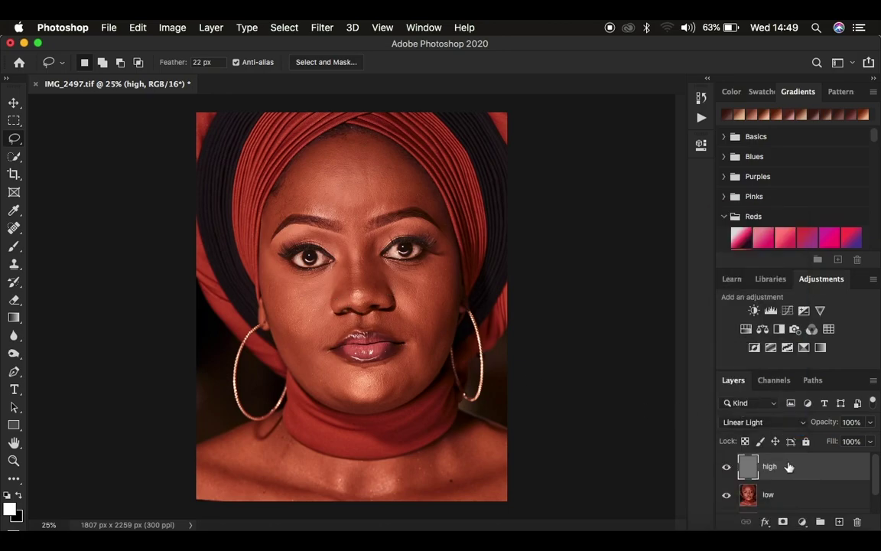
left_click(803, 501)
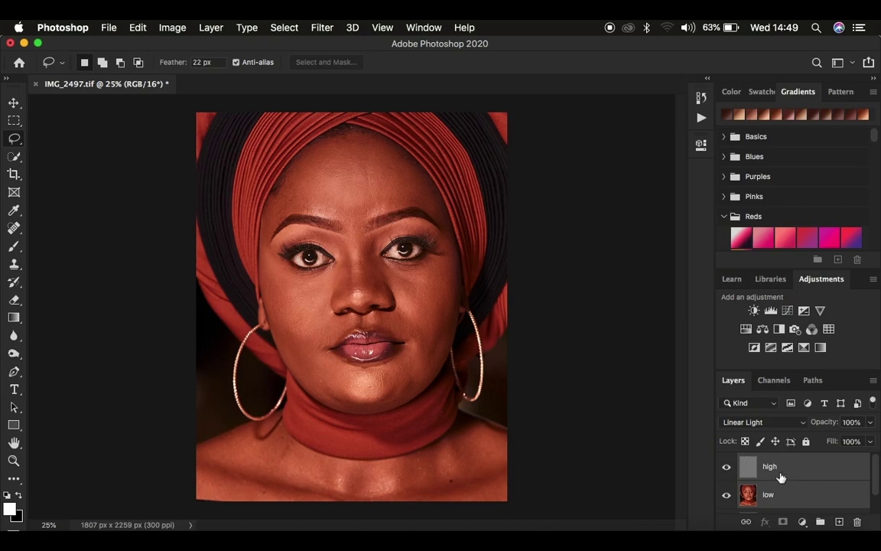
key("super+g")
double_click(777, 459)
type("F")
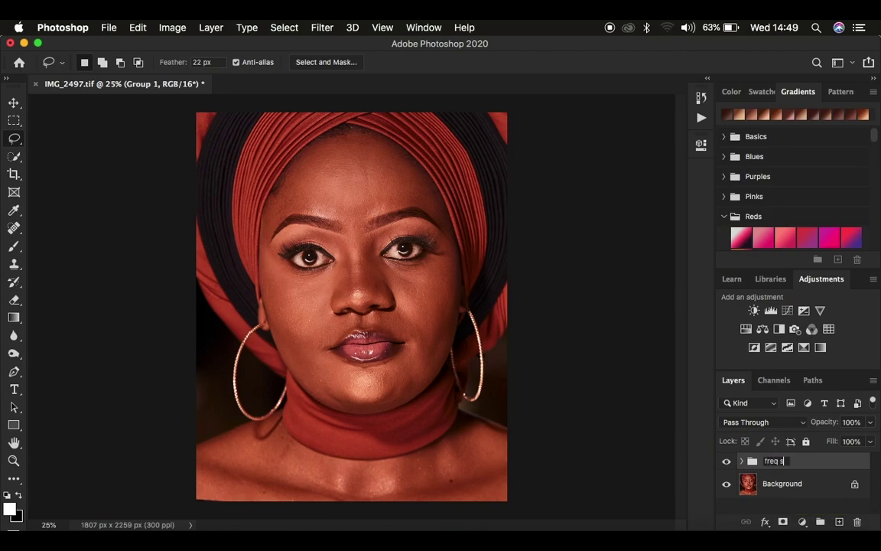
key("Return")
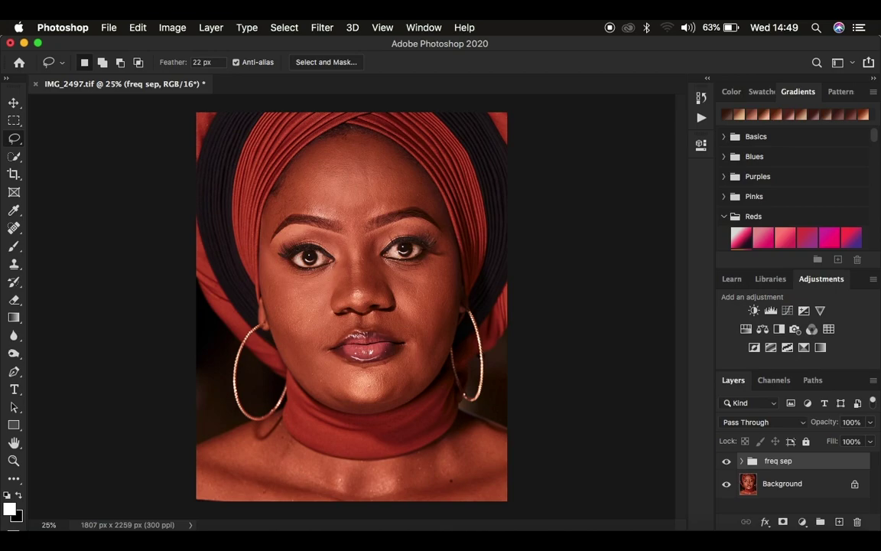
- Toggle the freq sep group's visibility to compare before and after, leaving it visible
left_click(727, 462)
left_click(727, 462)
left_click(727, 462)
left_click(727, 463)
left_click(727, 463)
left_click(727, 463)
left_click(728, 463)
left_click(727, 463)
left_click(727, 463)
left_click(727, 463)
- Expand the freq sep group and switch to the Mixer Brush, checking its size and hardness
left_click(738, 461)
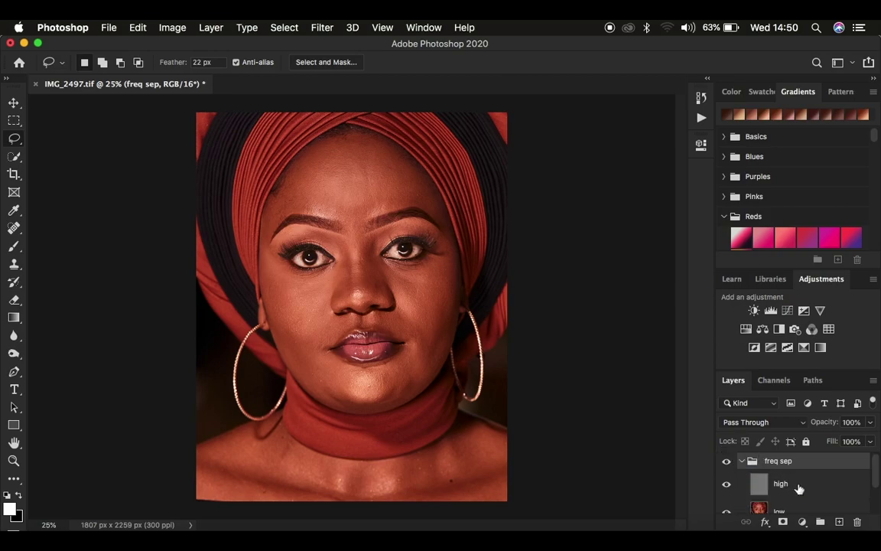
scroll(798, 488, "down", 2)
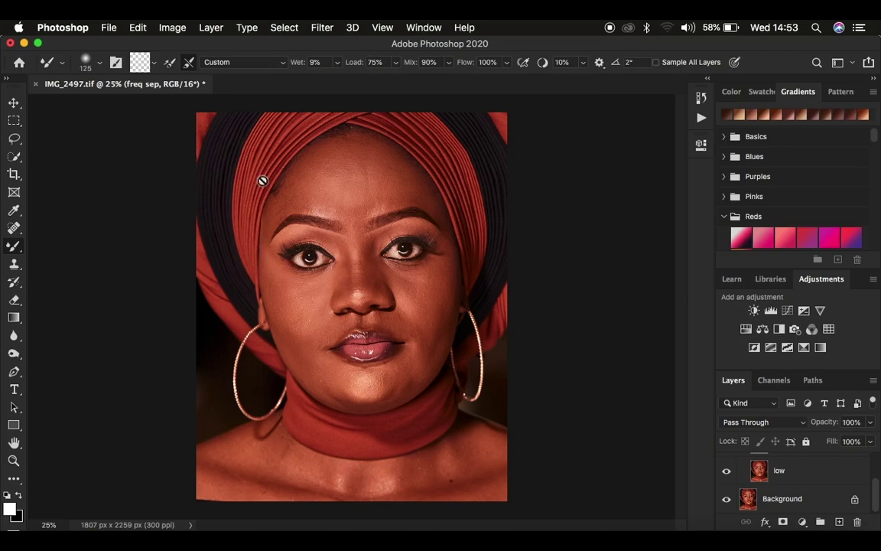
right_click(11, 247)
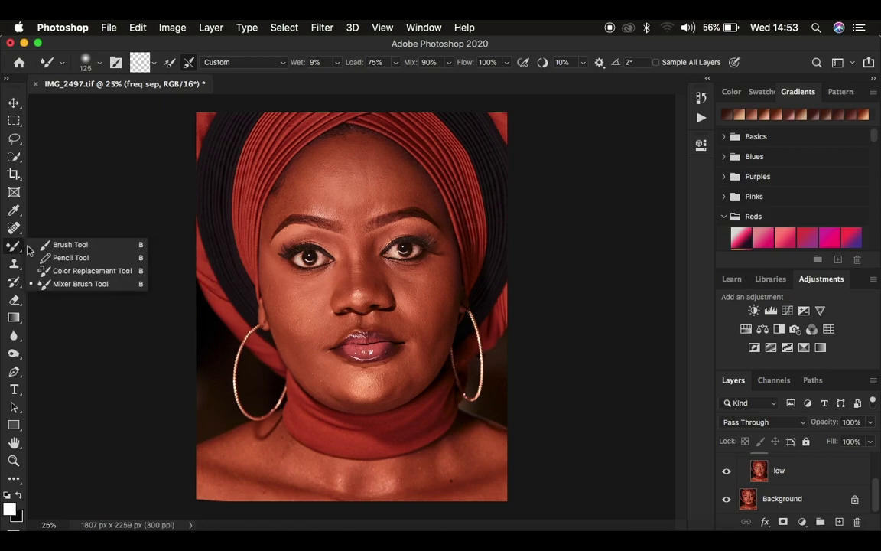
left_click(66, 284)
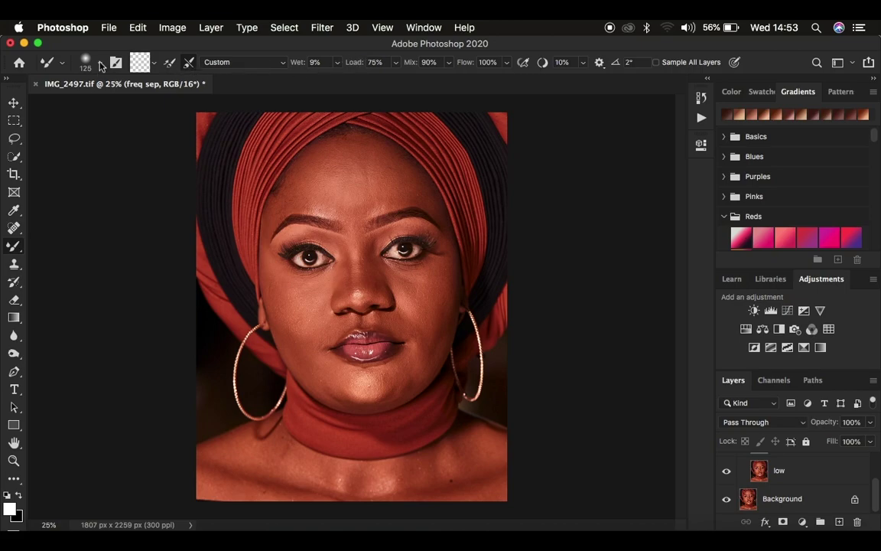
left_click(102, 65)
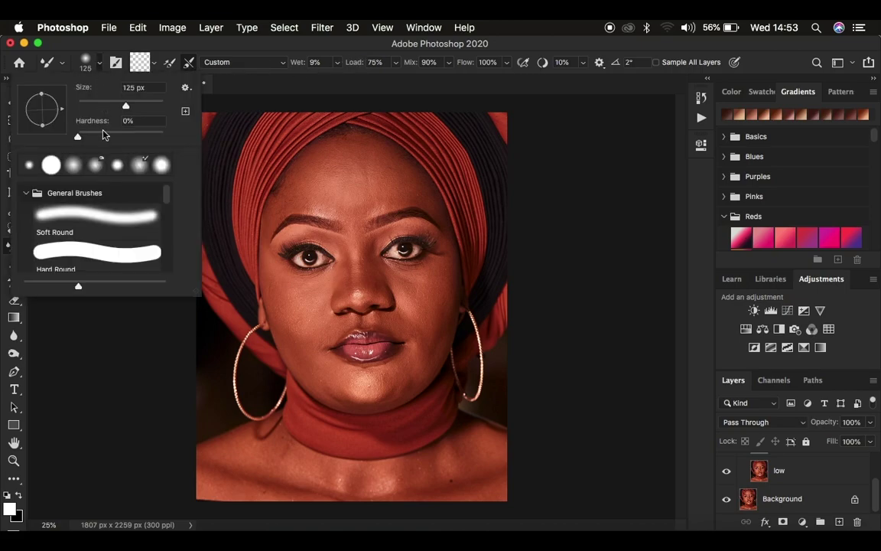
left_click(100, 65)
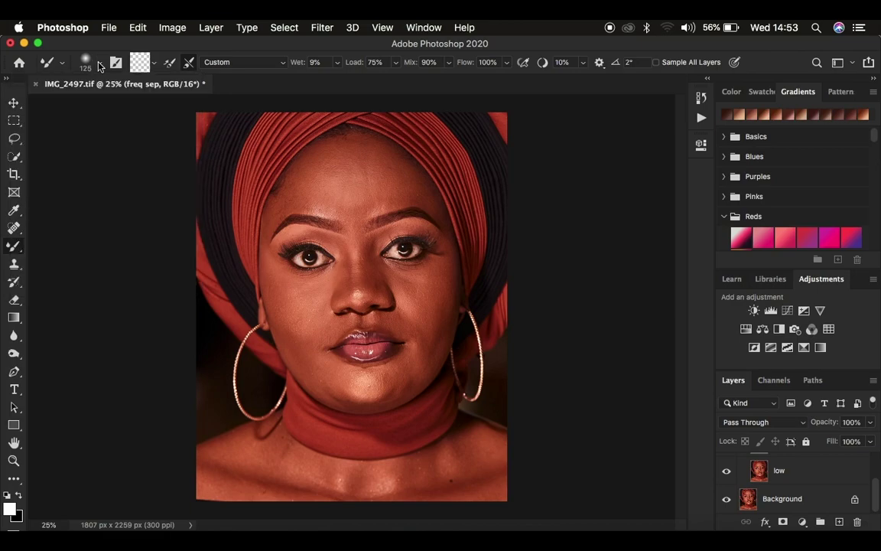
- Clean the Mixer Brush and enable Sample All Layers
left_click(156, 68)
left_click(166, 87)
left_click(656, 63)
scroll(824, 475, "up", 2)
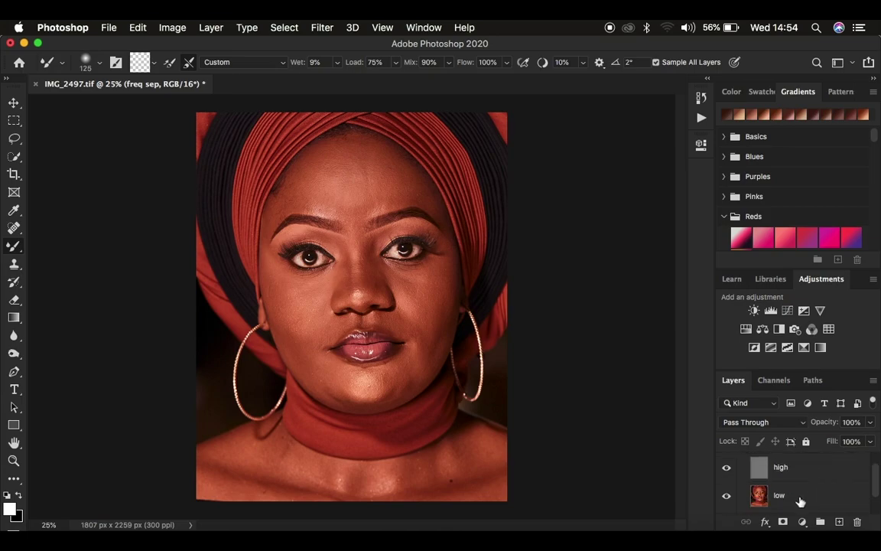
- Select the low layer and resize the Mixer Brush to 150 px
left_click(798, 500)
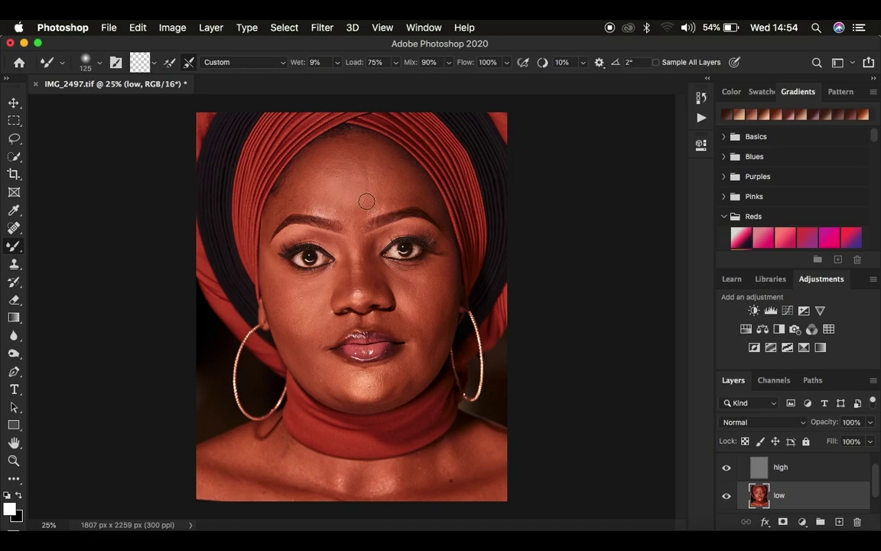
key("bracketright")
key("bracketright")
key("bracketright")
mouse_move(378, 210)
left_mouse_down()
mouse_move(421, 210)
mouse_move(359, 210)
left_mouse_up()
scroll(823, 488, "down", 2)
scroll(824, 488, "up", 2)
scroll(824, 502, "down", 2)
scroll(823, 503, "up", 2)
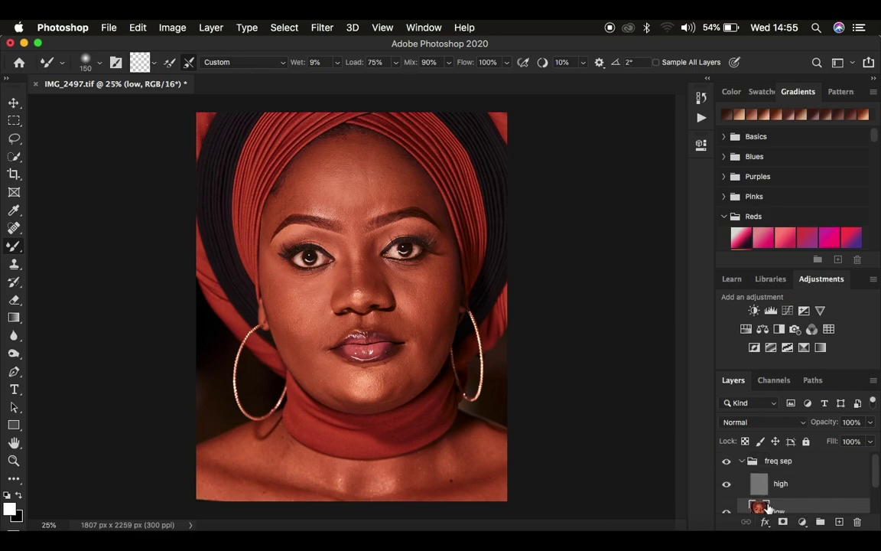
- Hide the high layer, zoom in on the face, and set the brush to 200 px
left_click(726, 485)
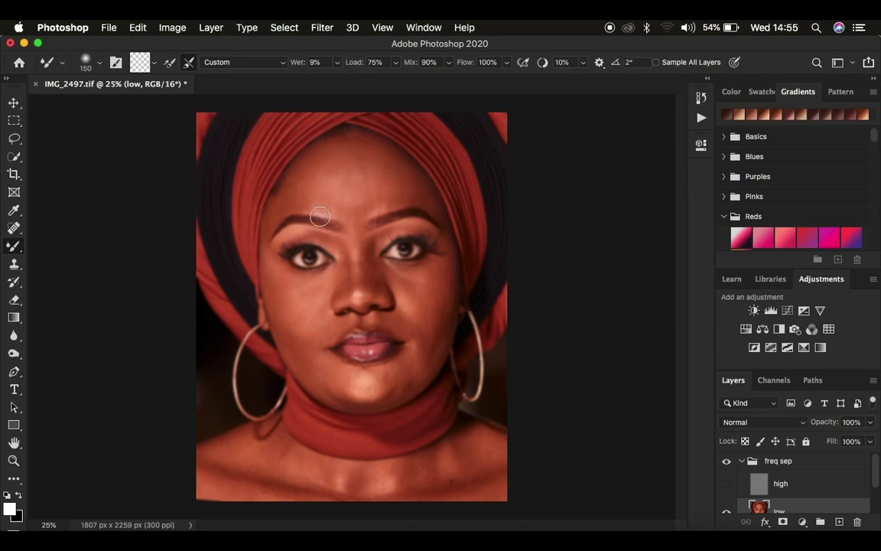
key("super+equal")
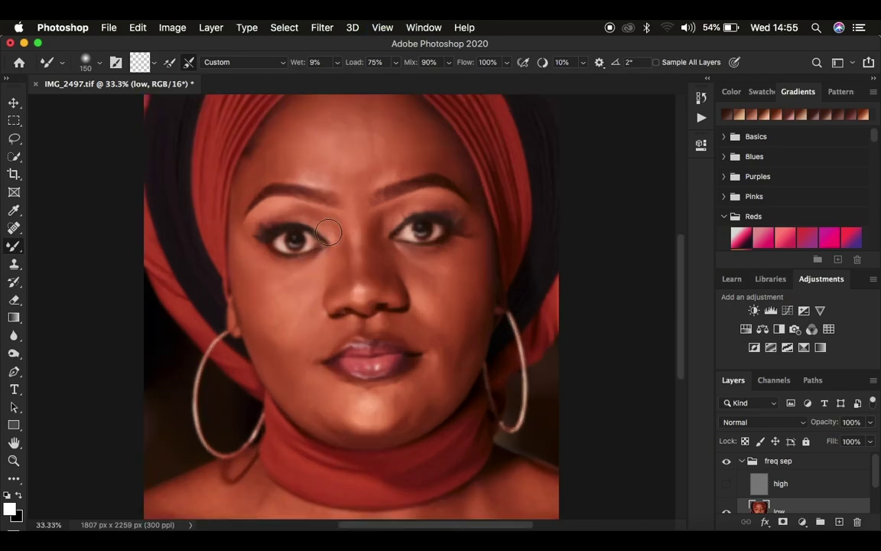
scroll(423, 228, "up", 1)
key("bracketright")
key("bracketright")
key("bracketright")
key("bracketleft")
key("bracketleft")
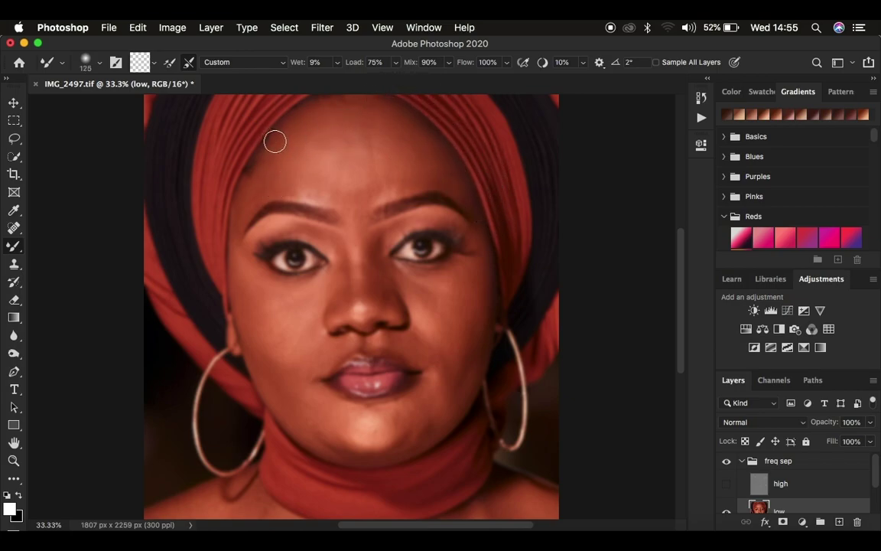
key("bracketright")
- Blend the forehead skin tones on the low layer with Mixer Brush strokes
mouse_move(272, 129)
left_mouse_down()
mouse_move(285, 155)
mouse_move(287, 148)
mouse_move(279, 162)
left_mouse_up()
mouse_move(301, 128)
left_mouse_down()
mouse_move(290, 147)
mouse_move(295, 173)
mouse_move(286, 153)
mouse_move(338, 110)
mouse_move(359, 110)
mouse_move(386, 143)
mouse_move(391, 133)
mouse_move(381, 137)
mouse_move(389, 155)
mouse_move(370, 140)
mouse_move(378, 189)
mouse_move(348, 170)
mouse_move(394, 161)
mouse_move(387, 145)
mouse_move(369, 130)
mouse_move(323, 131)
mouse_move(299, 168)
mouse_move(319, 197)
mouse_move(302, 184)
mouse_move(325, 186)
left_mouse_up()
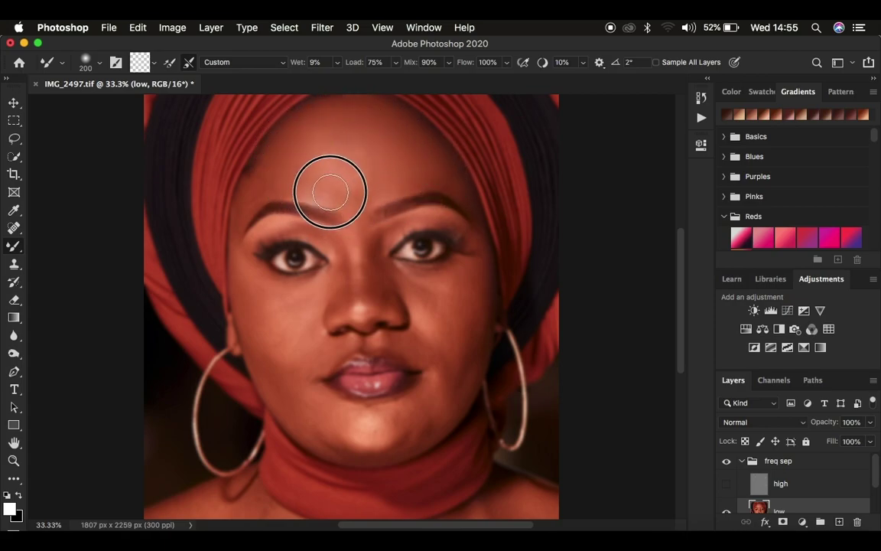
right_click(326, 173)
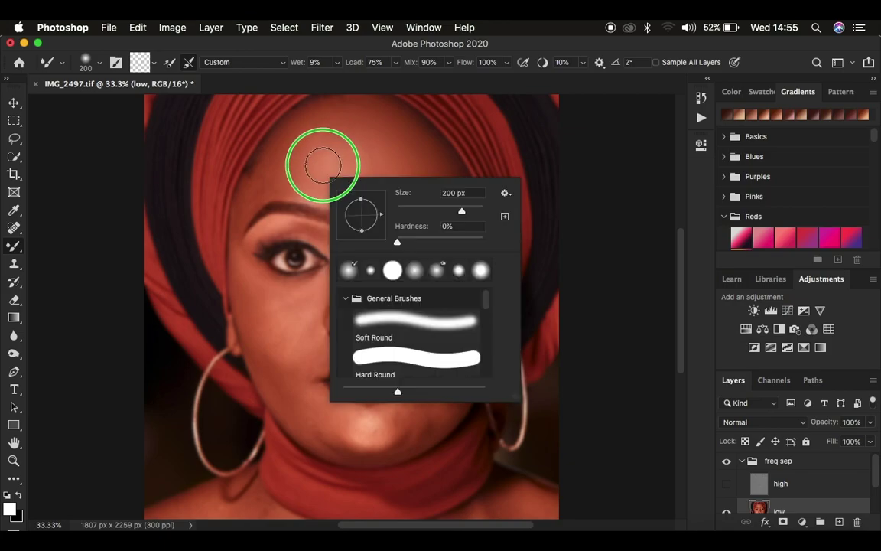
left_click(356, 126)
mouse_move(352, 158)
left_mouse_down()
mouse_move(325, 161)
mouse_move(342, 133)
mouse_move(356, 143)
mouse_move(366, 179)
mouse_move(272, 171)
mouse_move(260, 186)
mouse_move(268, 164)
mouse_move(345, 190)
mouse_move(346, 203)
mouse_move(392, 179)
mouse_move(443, 173)
mouse_move(384, 124)
mouse_move(342, 123)
mouse_move(289, 148)
mouse_move(265, 182)
mouse_move(298, 176)
left_mouse_up()
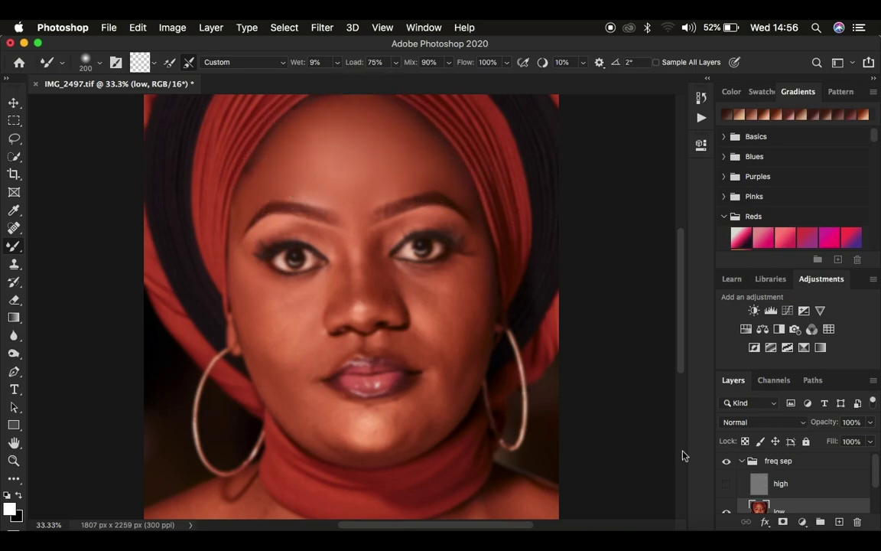
left_click(726, 485)
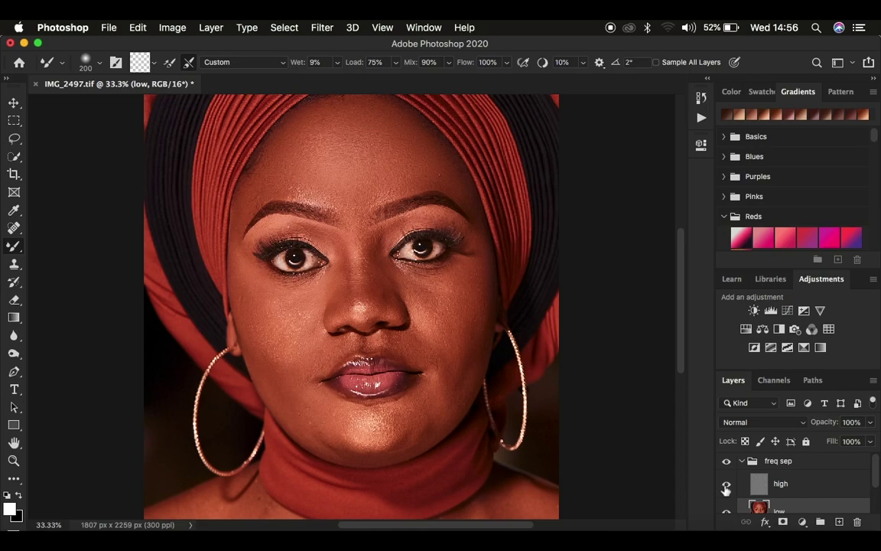
left_click(727, 464)
left_click(726, 463)
left_click(726, 463)
left_click(727, 463)
left_click(726, 464)
left_click(727, 464)
key("super+plus")
scroll(496, 232, "up", 5)
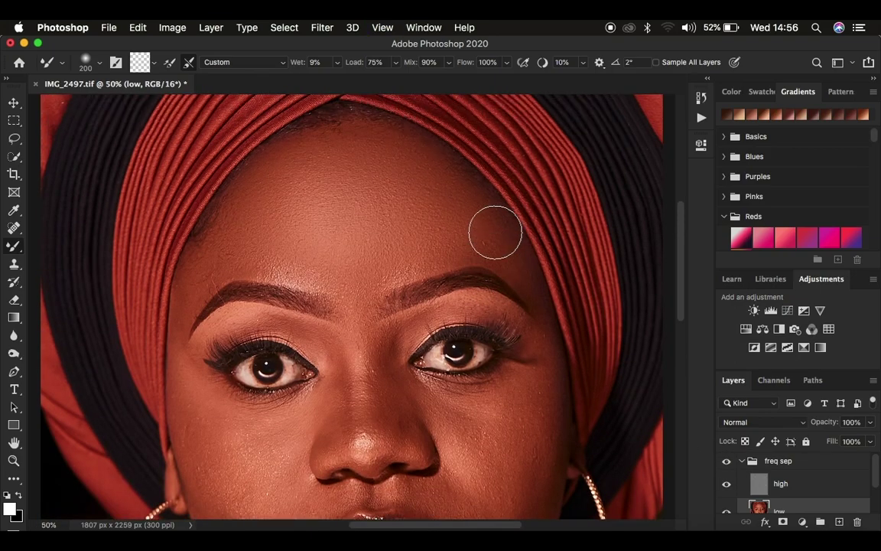
left_click(726, 463)
left_click(726, 463)
left_click(726, 463)
left_click(726, 463)
left_click(727, 465)
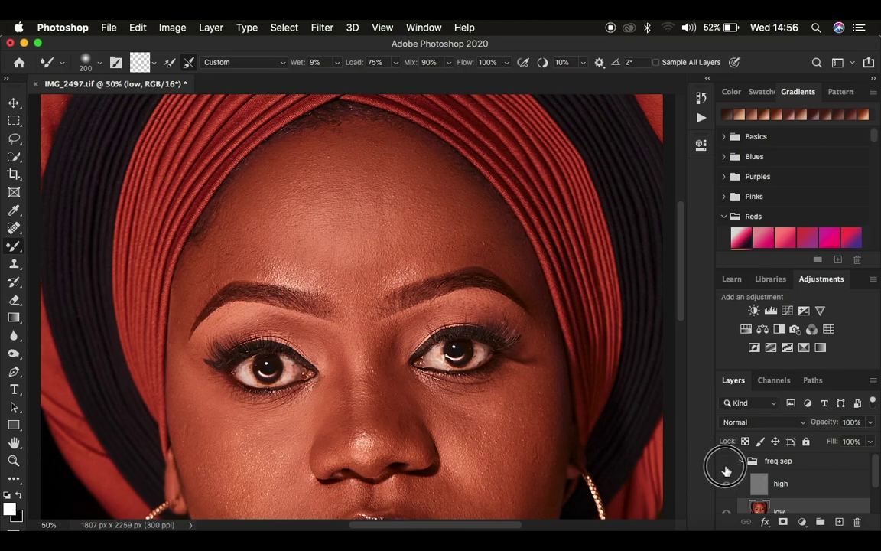
left_click(727, 465)
left_click(726, 465)
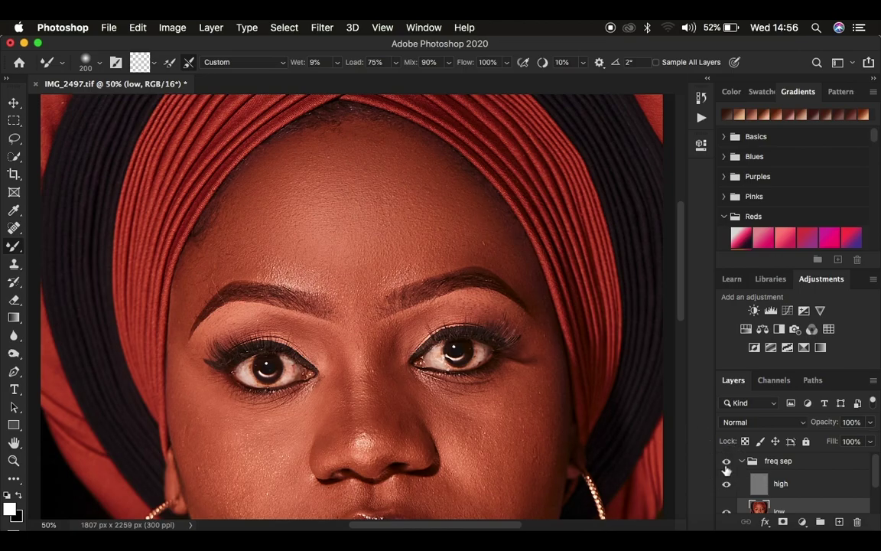
key("super+minus")
key("super+minus")
key("super+minus")
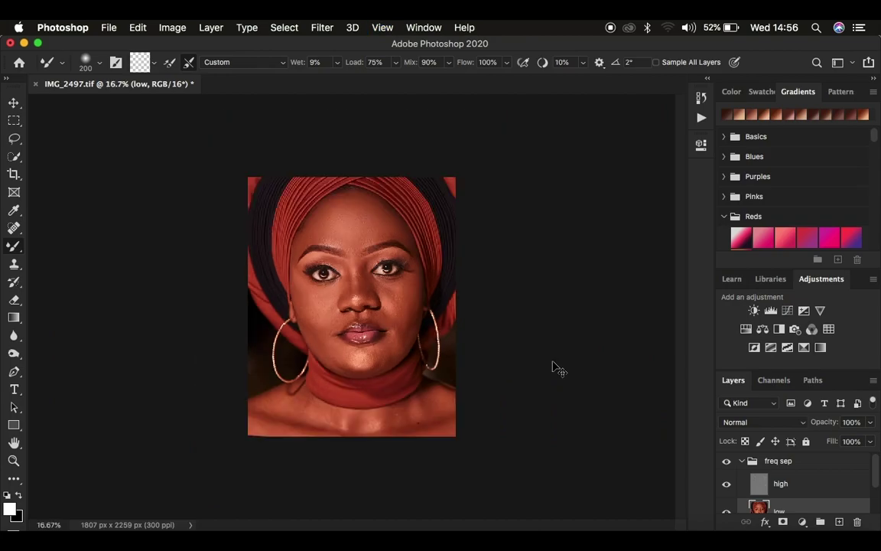
key("super+equal")
key("super+equal")
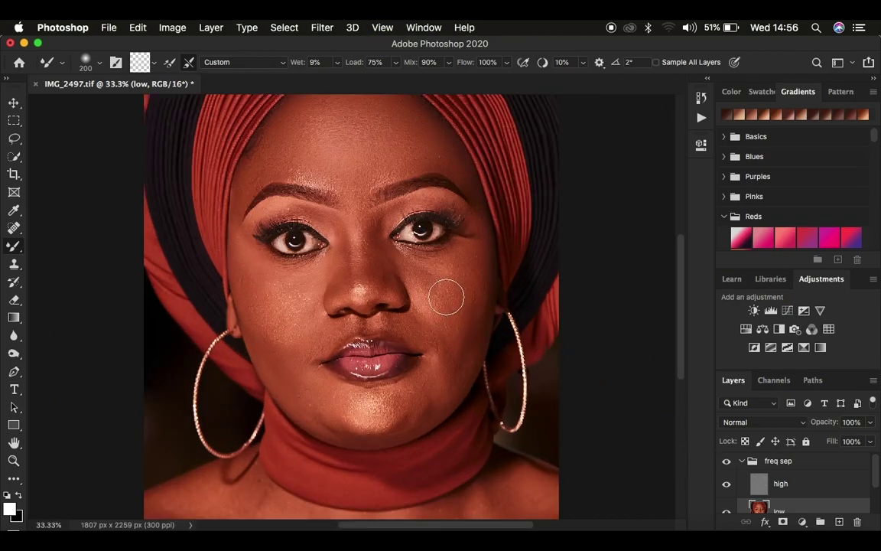
- Hide the high layer and blend the cheek tones on low, zooming in and out to inspect
left_click(726, 485)
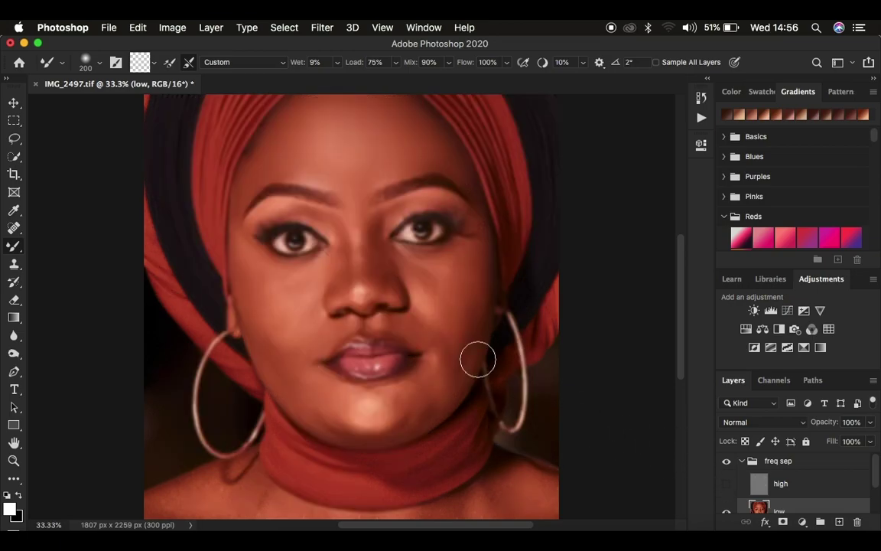
mouse_move(433, 272)
left_mouse_down()
mouse_move(439, 296)
mouse_move(452, 265)
mouse_move(428, 290)
mouse_move(458, 280)
mouse_move(429, 286)
mouse_move(450, 263)
mouse_move(438, 295)
mouse_move(440, 261)
mouse_move(466, 273)
mouse_move(440, 273)
mouse_move(458, 262)
mouse_move(460, 292)
mouse_move(446, 270)
left_mouse_up()
key("super+minus")
key("super+equal")
key("super+equal")
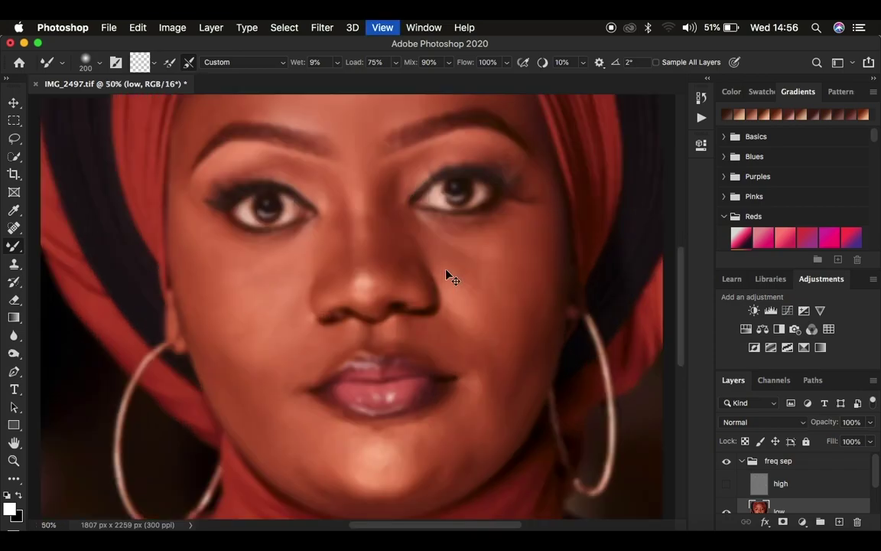
key("super+equal")
key("super+equal")
key("super+equal")
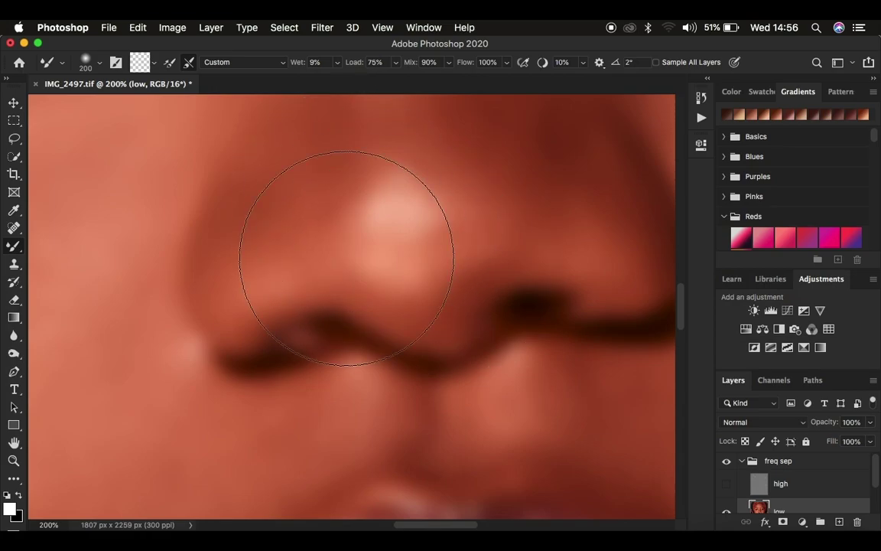
key("super+minus")
key("super+minus")
key("super+minus")
key("super+minus")
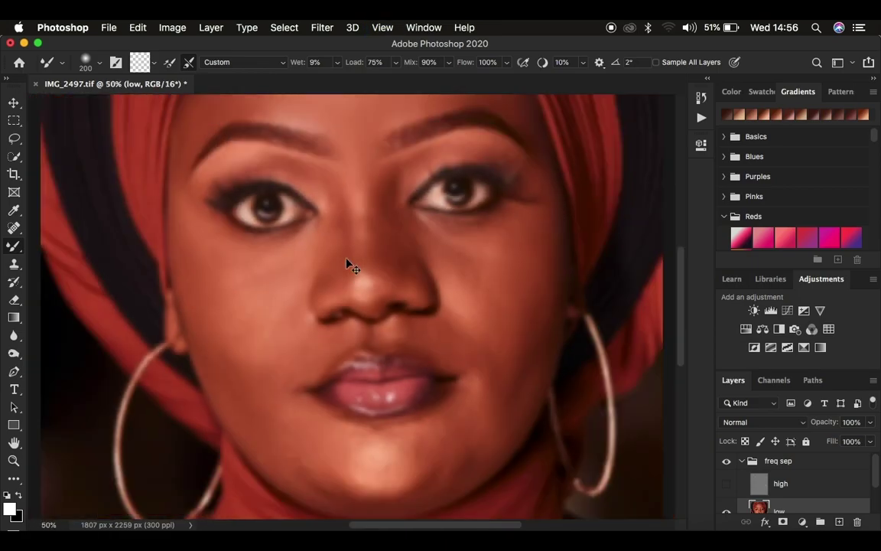
key("super+minus")
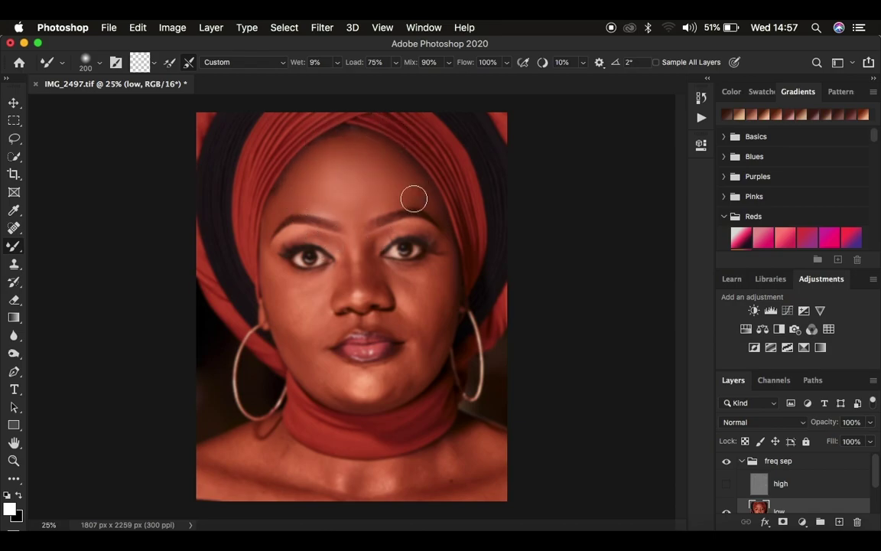
- Show the high texture layer again and lasso a trial cheek selection, checking it in Quick Mask
left_click(726, 484)
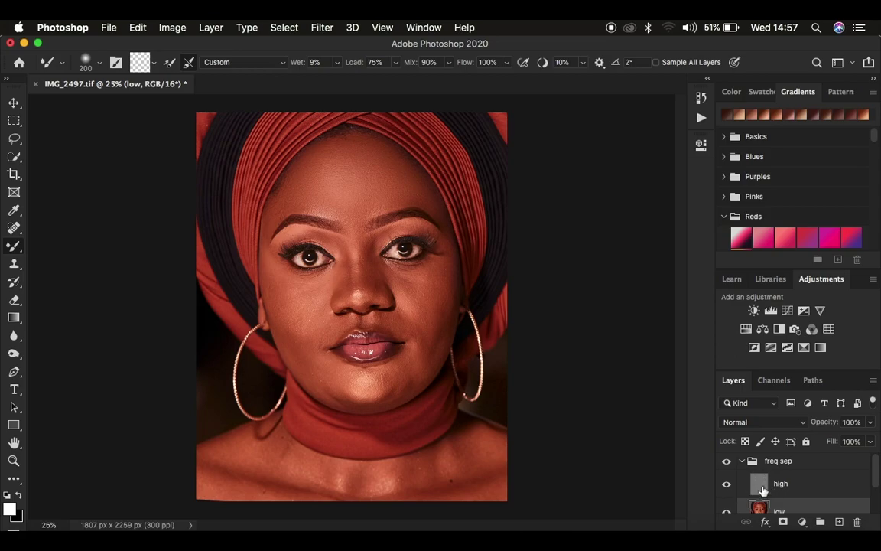
left_click(14, 139)
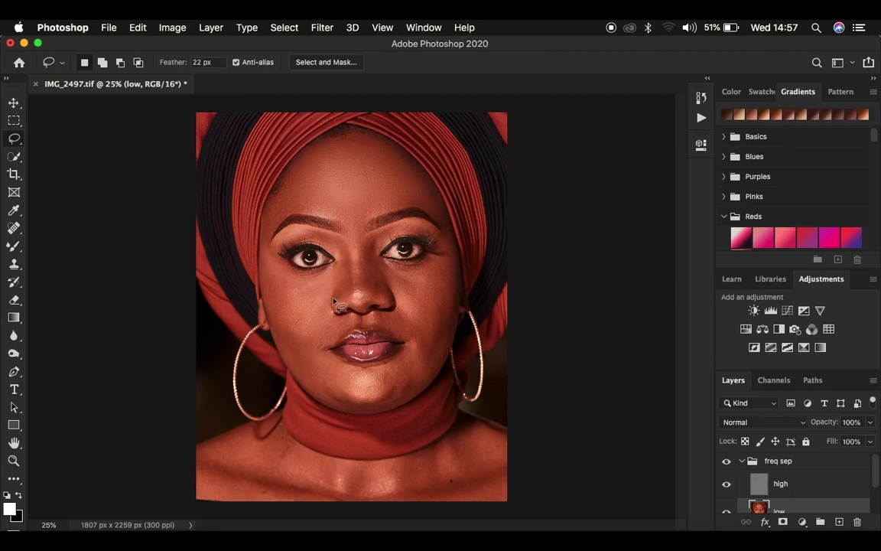
mouse_move(272, 266)
left_mouse_down()
mouse_move(300, 283)
mouse_move(332, 275)
mouse_move(332, 311)
mouse_move(293, 353)
mouse_move(273, 280)
left_mouse_up()
key("q")
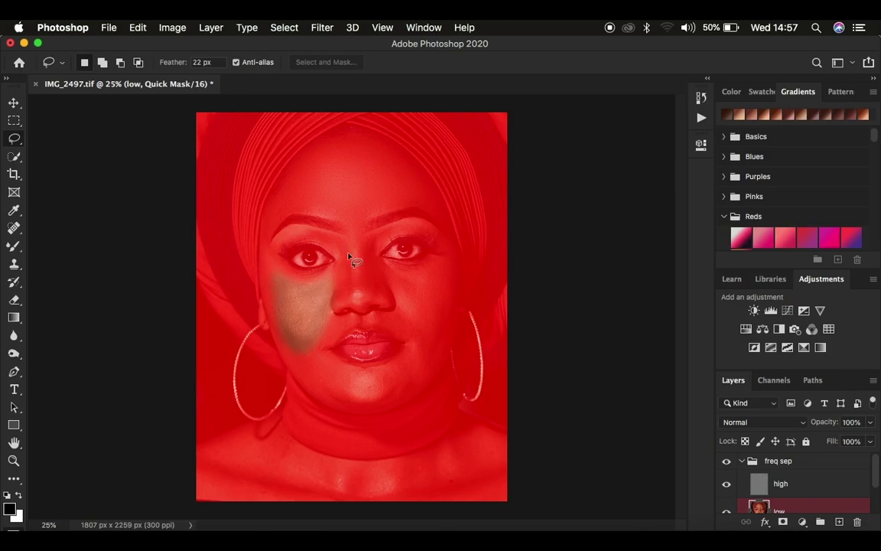
key("q")
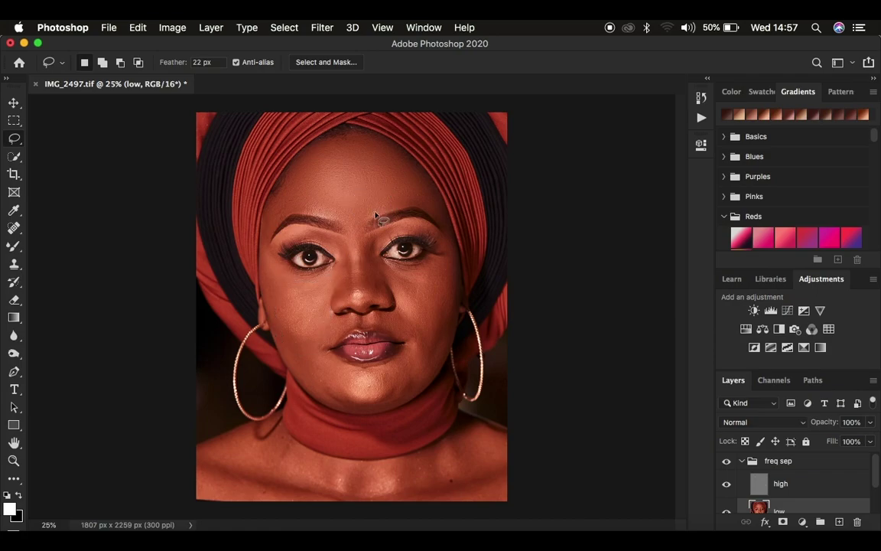
- With Feather at 0, lasso the right cheek and preview it in Quick Mask
double_click(202, 62)
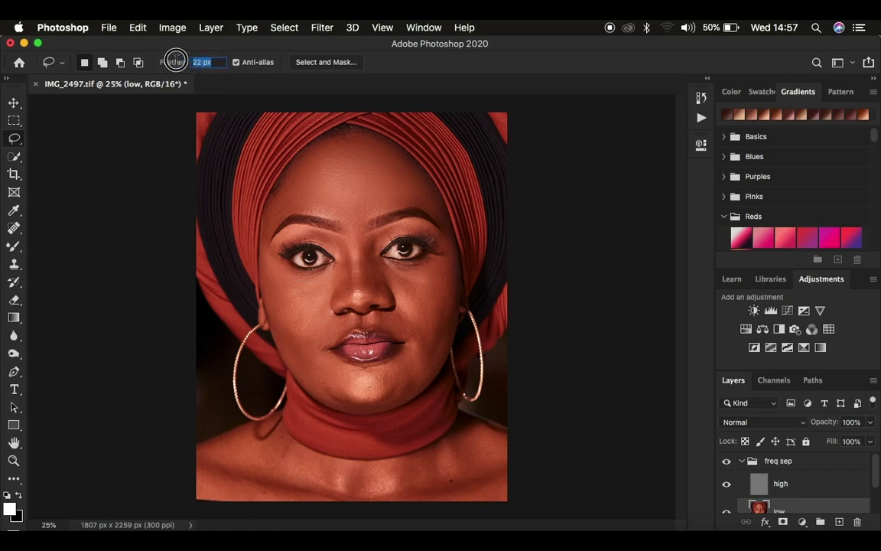
type("0")
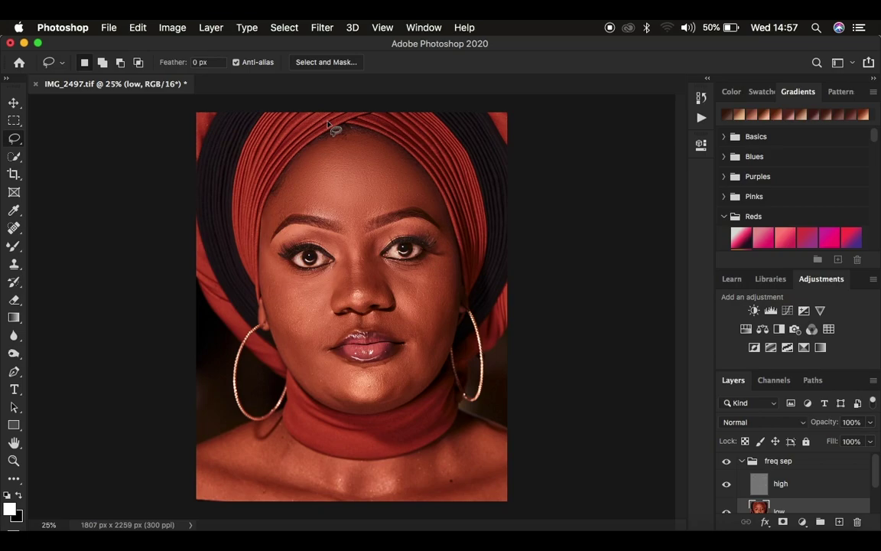
left_click(405, 276)
left_click_drag(431, 317, 400, 285)
key("q")
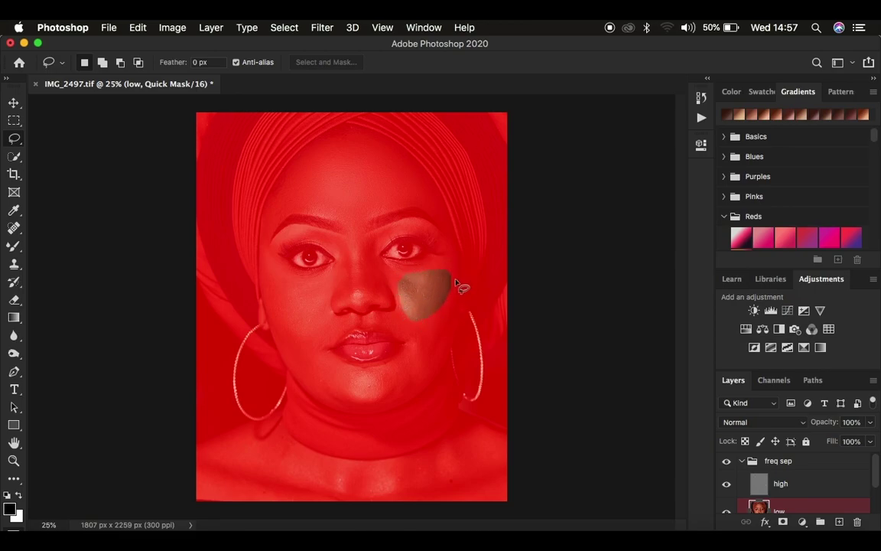
key("q")
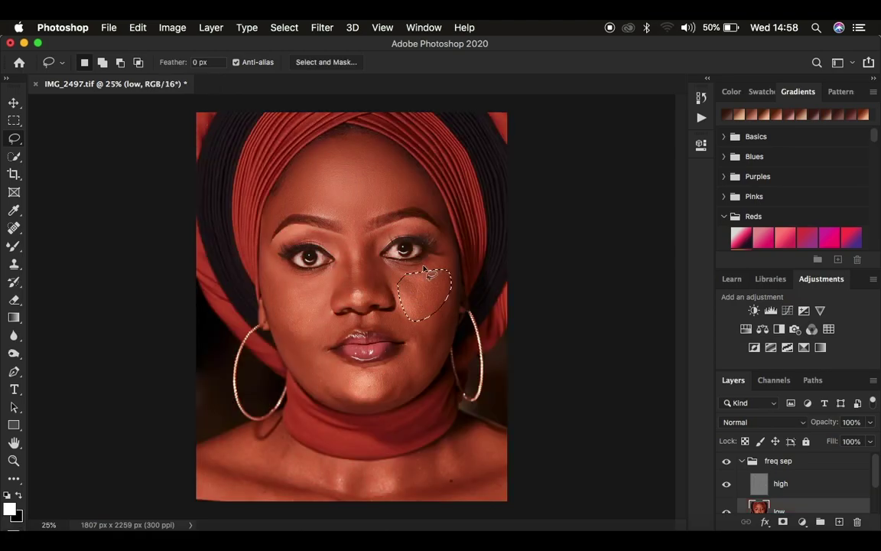
- Set the lasso Feather to 22 px and redraw the right cheek selection
left_click(199, 62)
type("22")
mouse_move(390, 268)
left_mouse_down()
mouse_move(417, 274)
mouse_move(450, 258)
mouse_move(446, 316)
mouse_move(423, 346)
mouse_move(408, 334)
mouse_move(387, 272)
left_mouse_up()
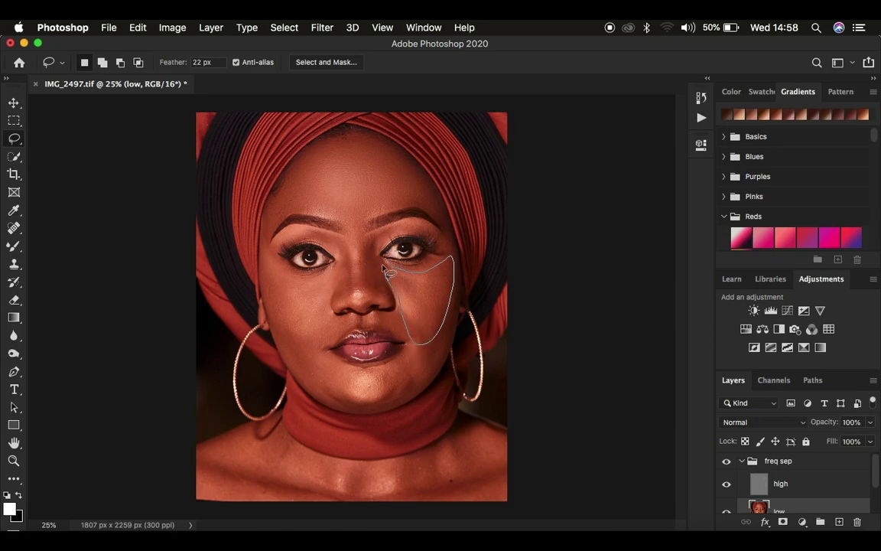
- Open Filter > Blur > Gaussian Blur on the cheek selection and set Radius to 18 pixels
left_click(322, 27)
mouse_move(361, 192)
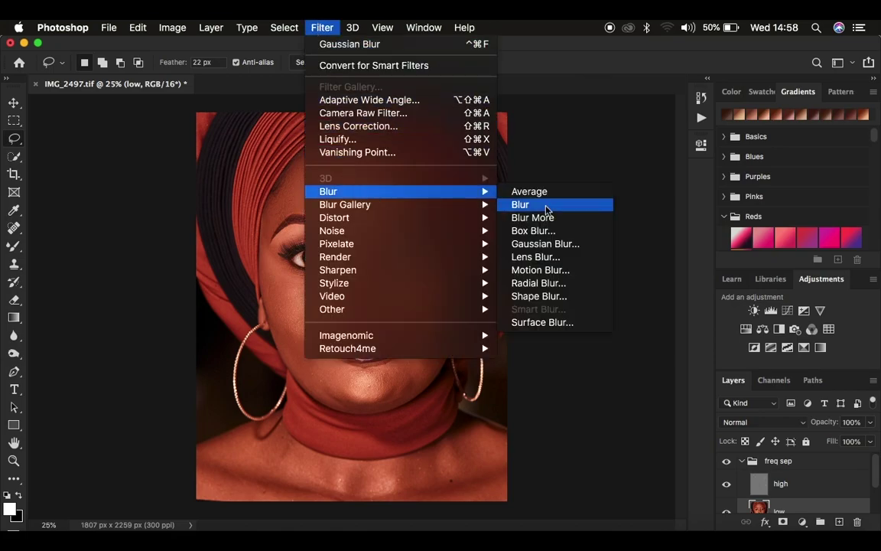
left_click(558, 245)
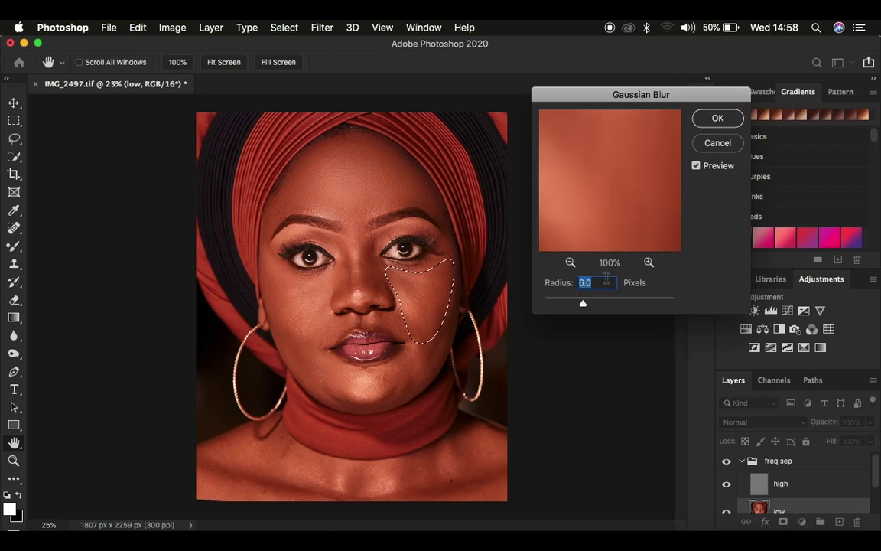
left_click_drag(584, 307, 598, 307)
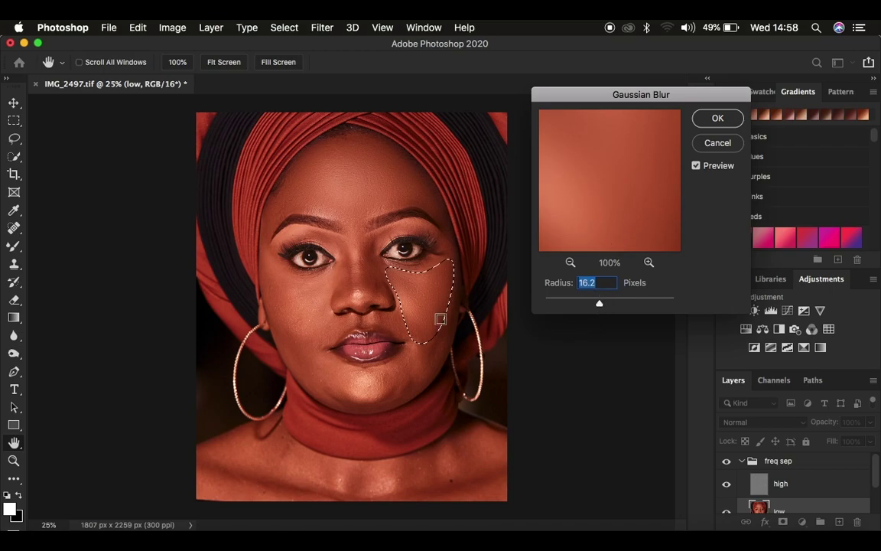
left_click_drag(600, 304, 602, 305)
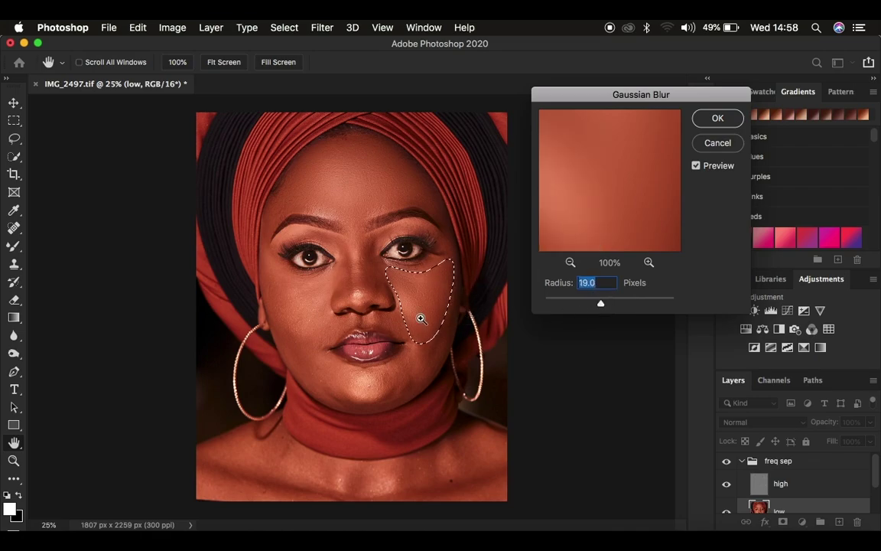
key("super+alt+plus")
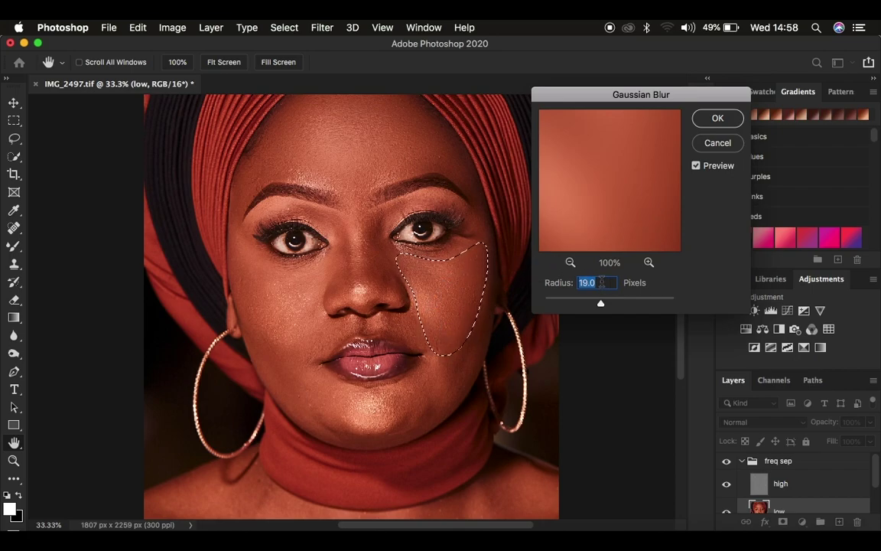
type("6")
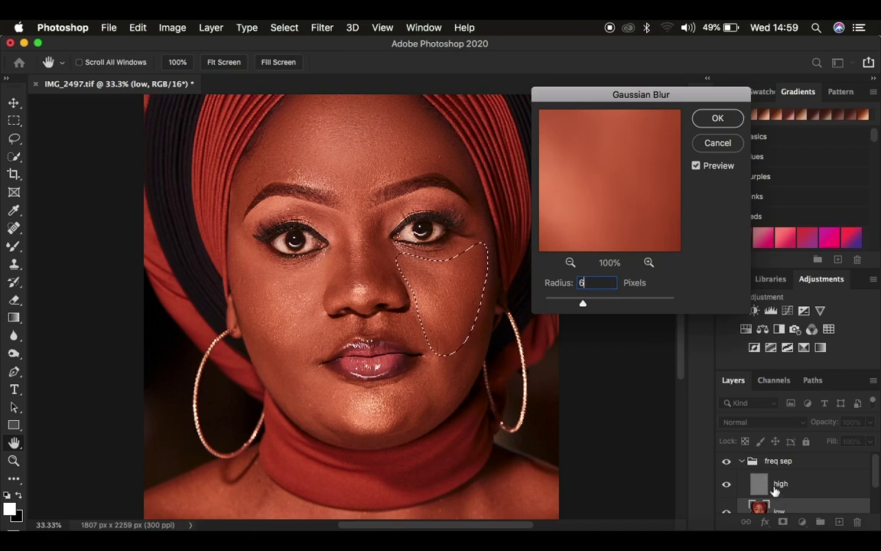
double_click(591, 281)
type("18")
- Apply the 18-pixel Gaussian Blur to the right cheek, then deselect with Cmd+D
left_click(713, 119)
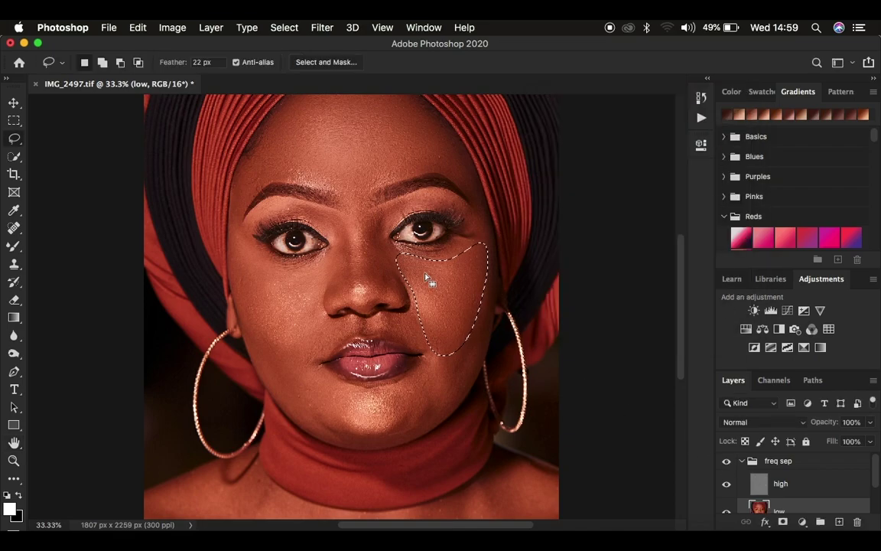
key("super+d")
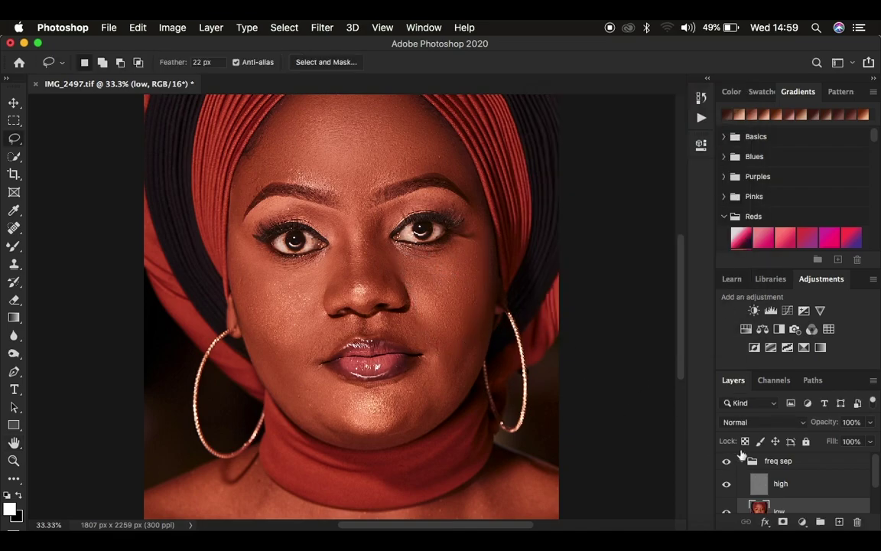